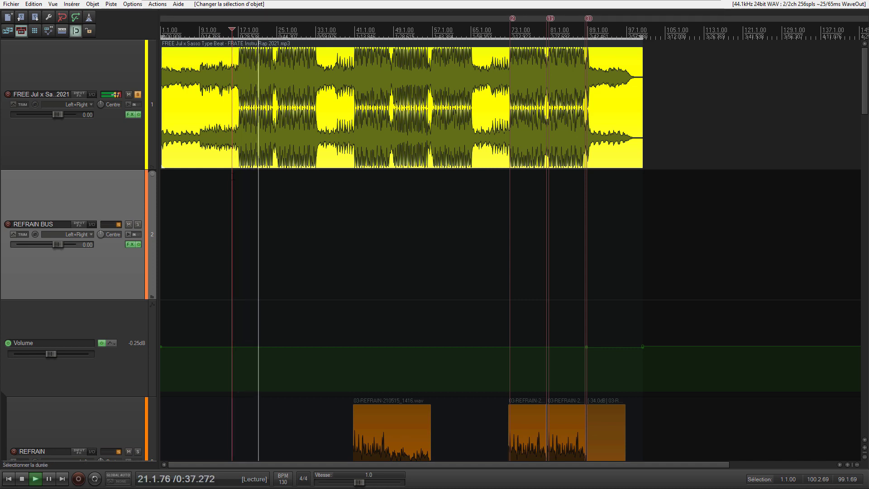
Stop playback and inspect band 2 of the F6-RTA Stereo equalizer on the instrumental track, closing its effects window.
key("space")
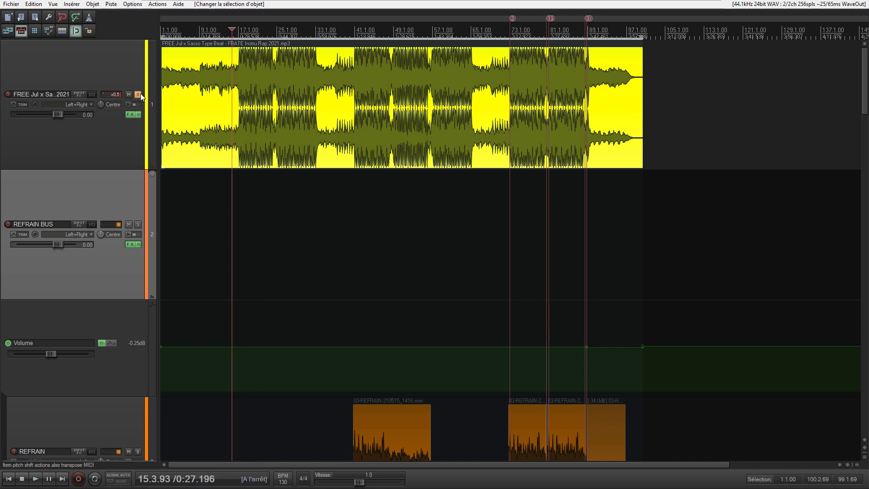
left_click(131, 114)
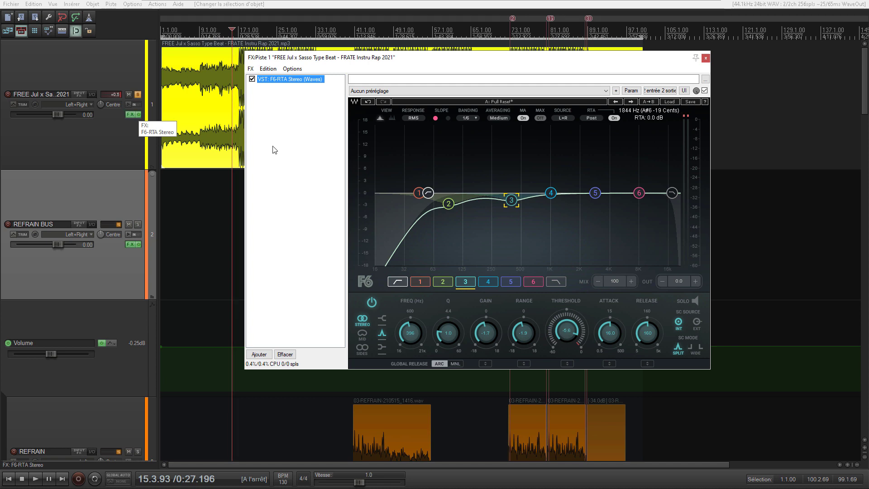
left_click(449, 204)
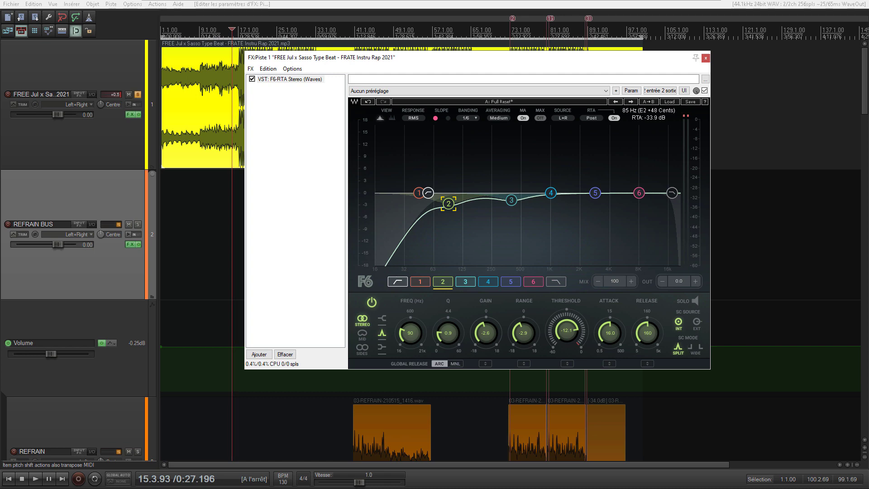
key("Escape")
Review the session's track layout, examining the refrain, ambiance, pre-refrain and couplet tracks and selecting their buses.
scroll(137, 93, "down", 3)
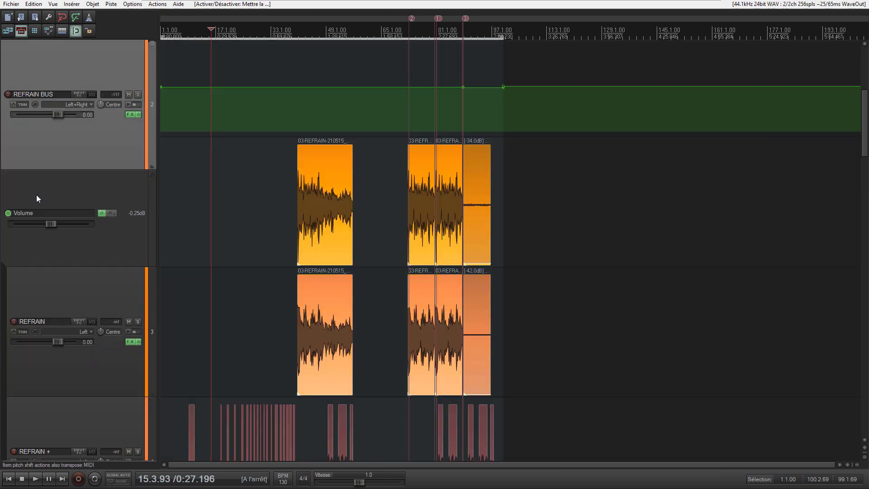
scroll(37, 199, "down", 8)
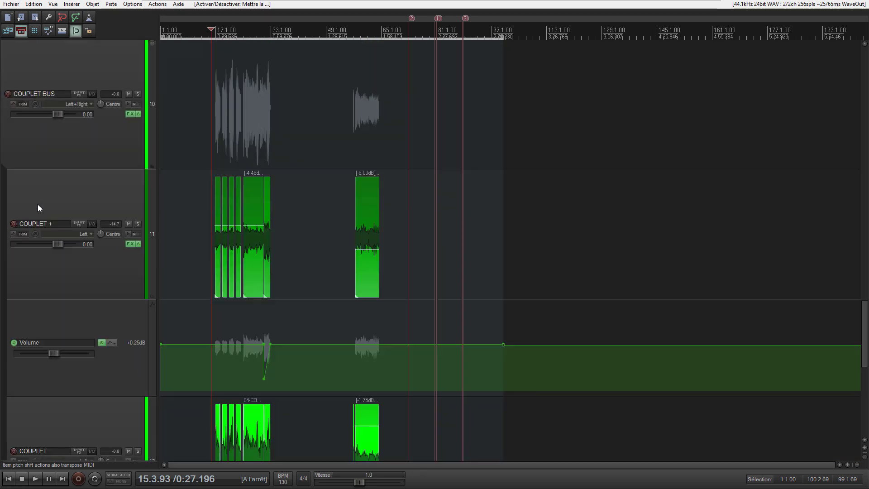
scroll(37, 208, "down", 3)
scroll(68, 181, "up", 3)
left_click(68, 113)
scroll(94, 234, "up", 3)
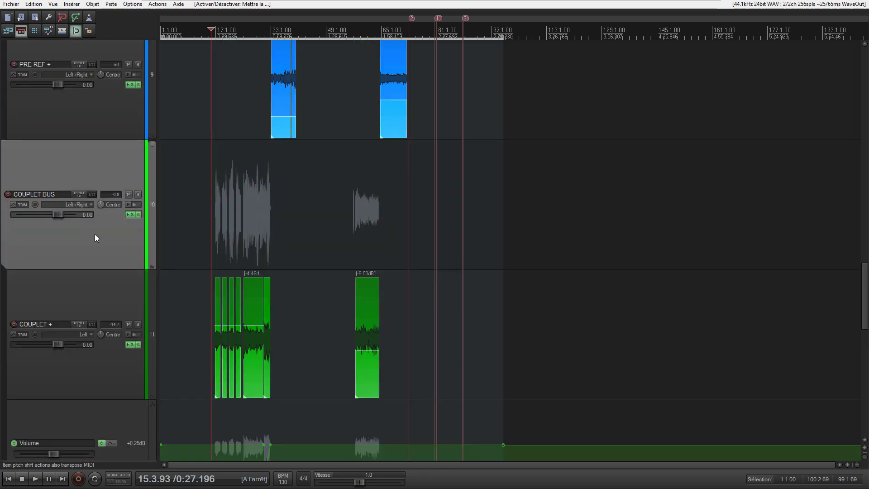
scroll(94, 234, "up", 3)
left_click(72, 251)
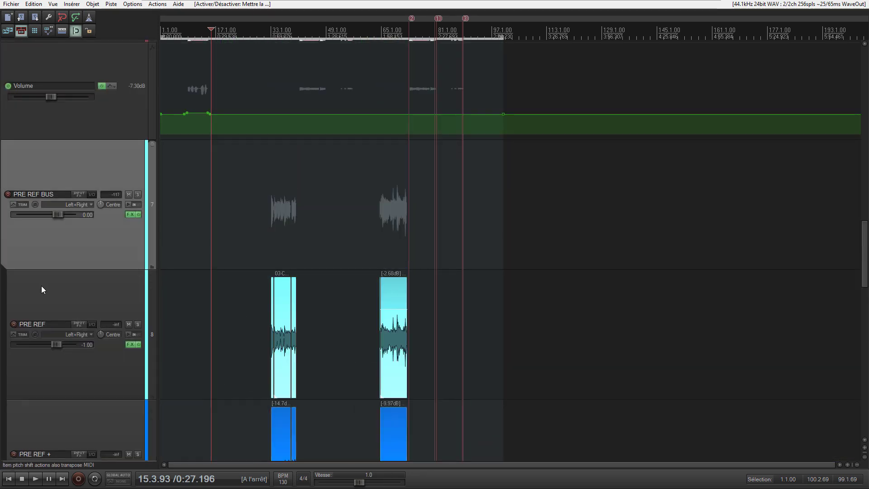
scroll(78, 273, "up", 5)
scroll(96, 136, "up", 3)
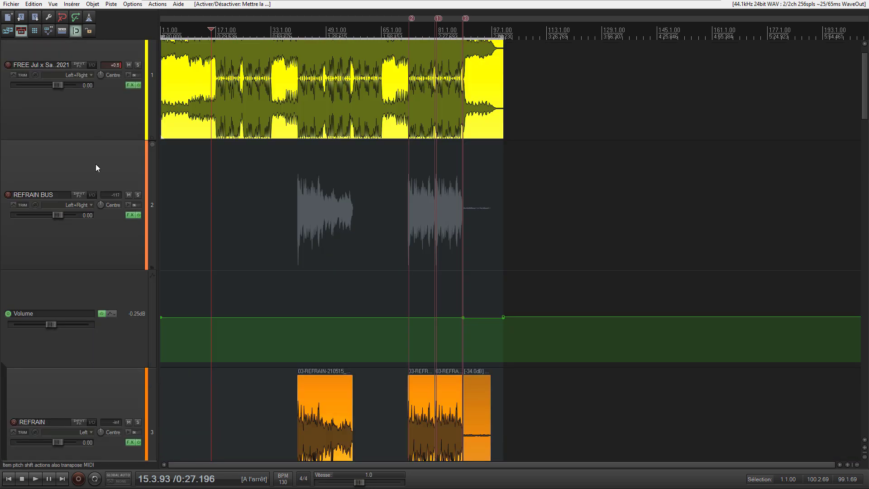
left_click(86, 262)
scroll(87, 262, "down", 10)
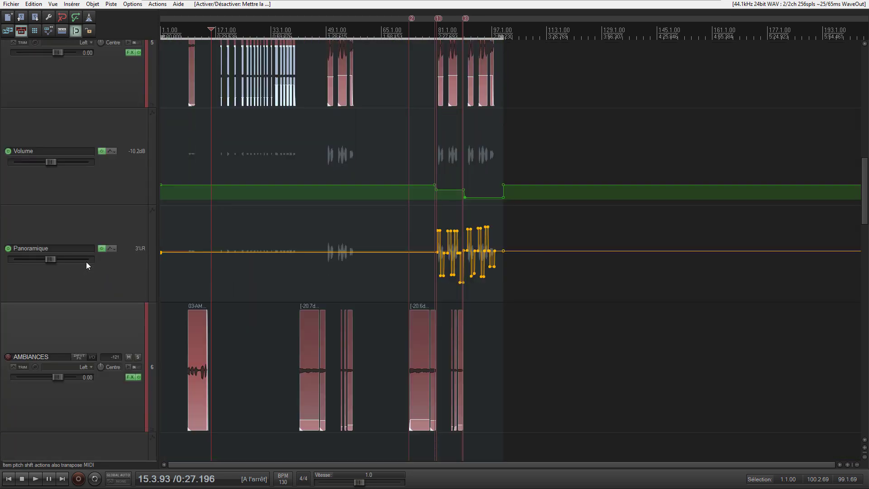
scroll(84, 264, "down", 8)
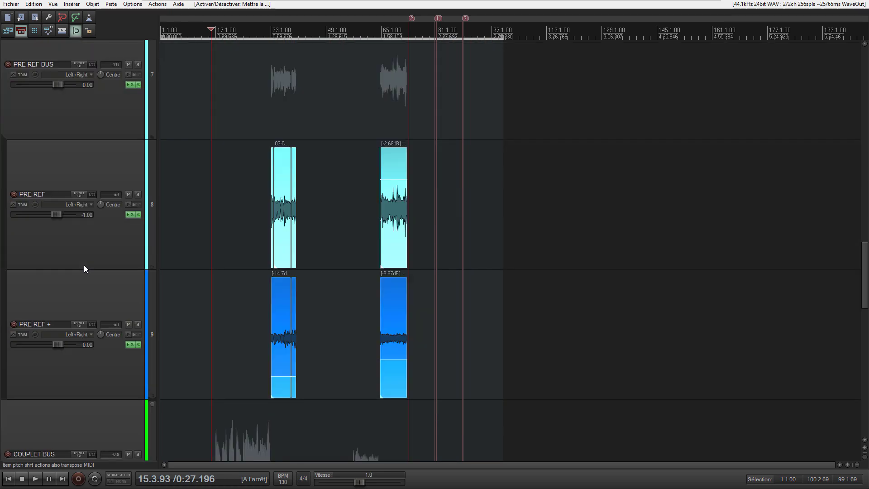
scroll(121, 119, "down", 4)
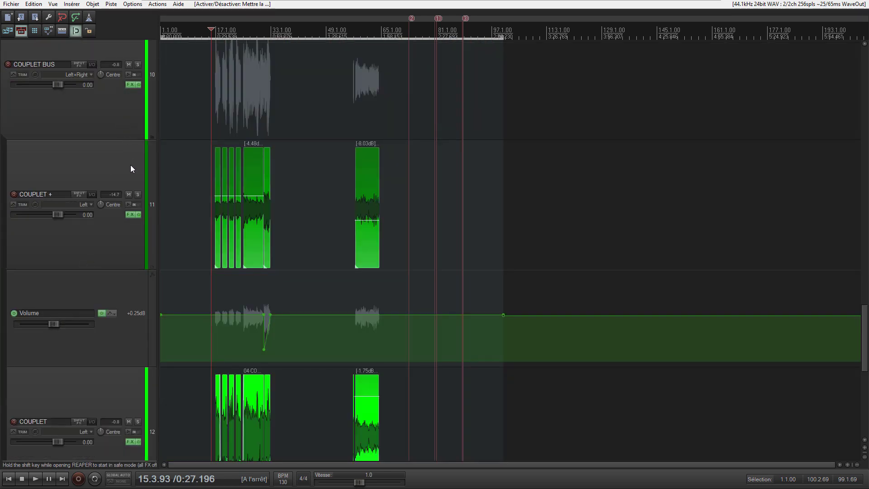
Open the COUPLET BUS effects chain and display its F6-RTA Mono equalizer.
left_click(130, 84)
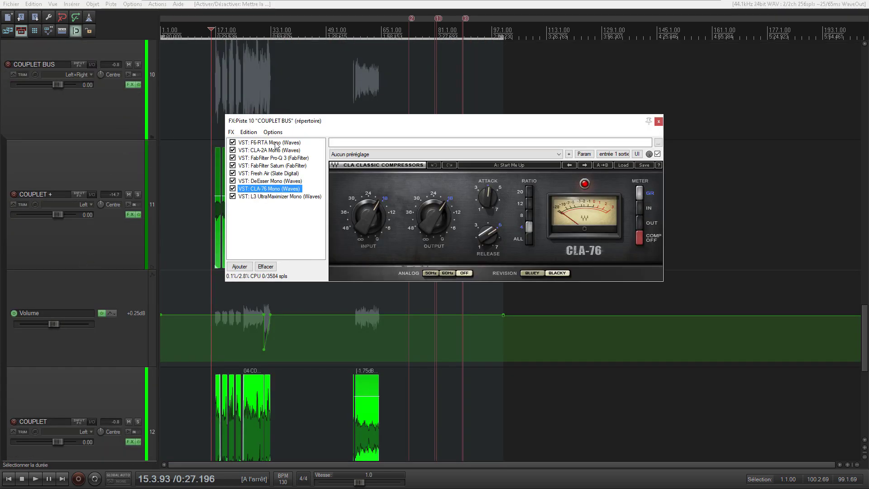
left_click(276, 143)
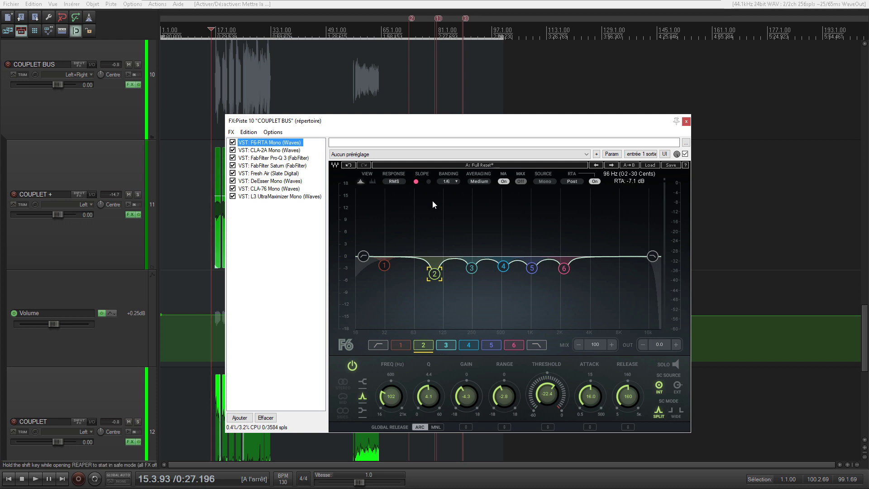
scroll(22, 138, "down", 1)
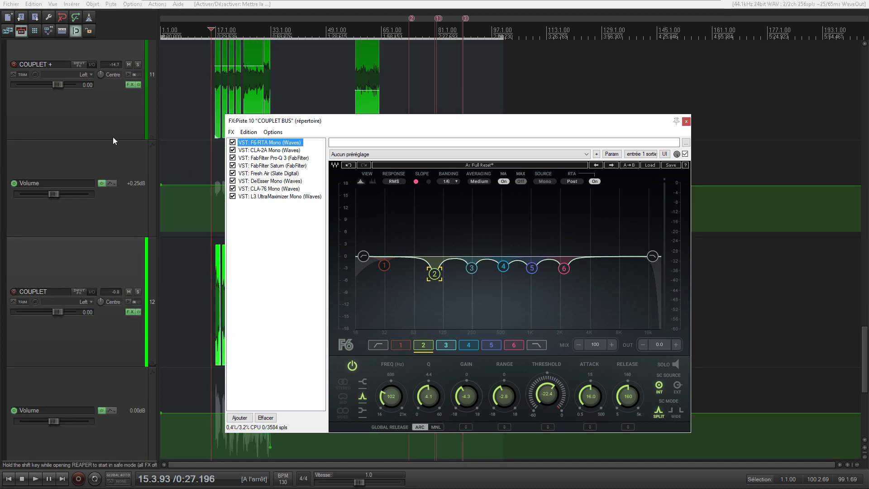
Solo the COUPLET track and place the edit cursor just before its fifth clip, moving the effects window aside.
left_click(138, 291)
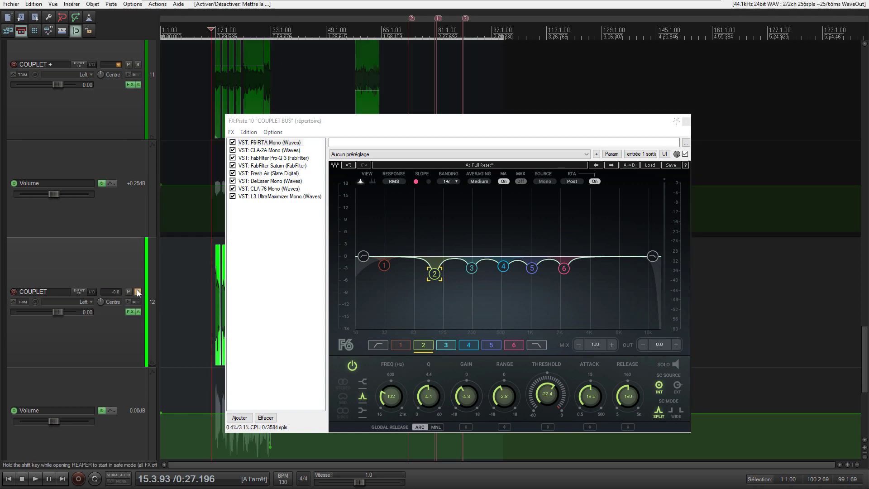
left_click(219, 299)
left_click_drag(430, 124, 443, 123)
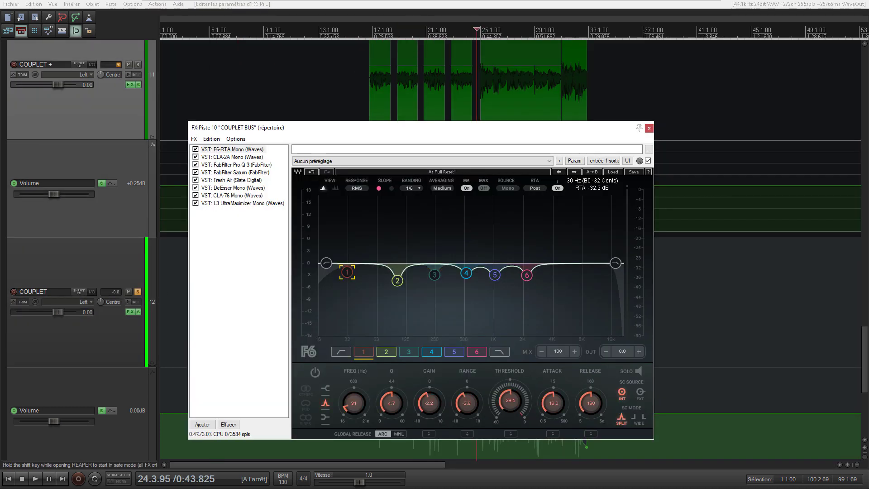
Turn F6 band 1 into a narrow 18 dB boost and sweep it up to 242 Hz during playback.
left_click_drag(347, 272, 354, 231)
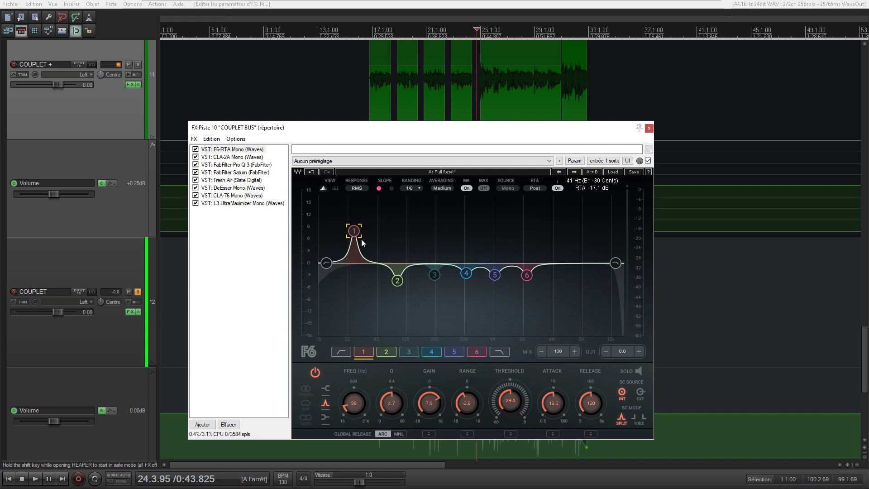
left_click(389, 400)
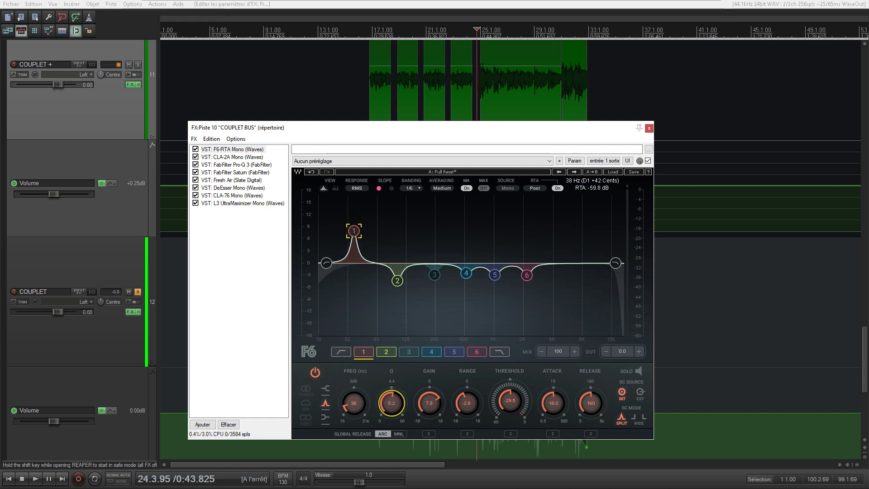
left_click_drag(349, 243, 339, 199)
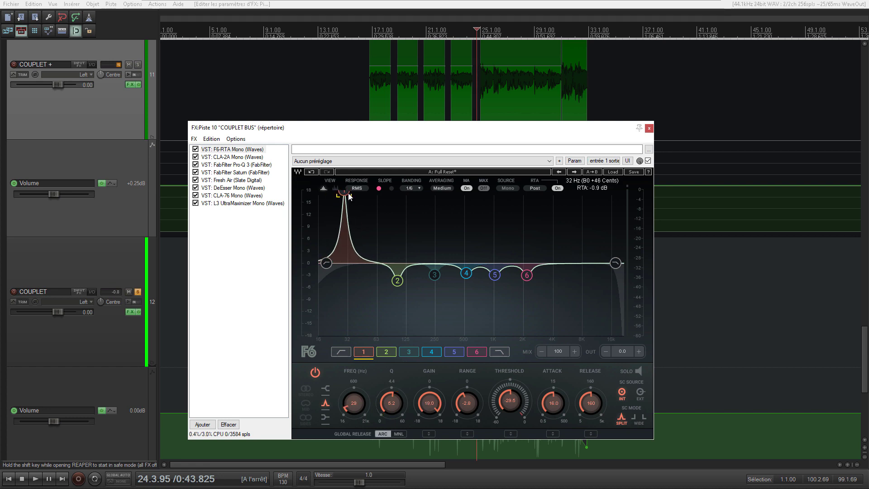
key("space")
left_click_drag(346, 195, 436, 196)
key("space")
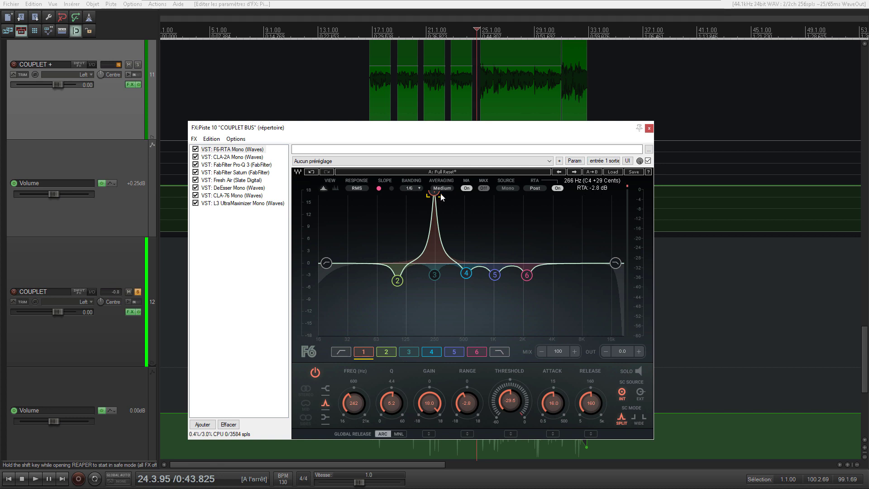
Lower F6 band 1 to a gain of -3.1 dB at 242 Hz and play the verse to check the cut.
left_click_drag(434, 193, 434, 275)
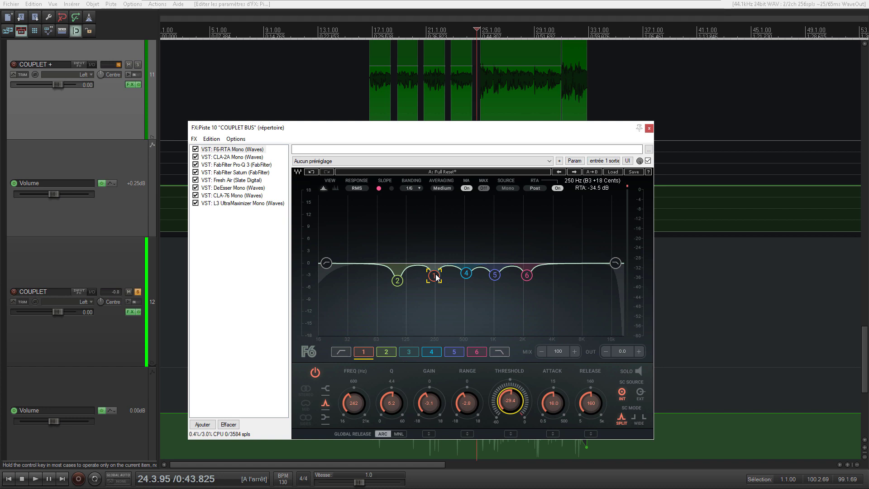
key("space")
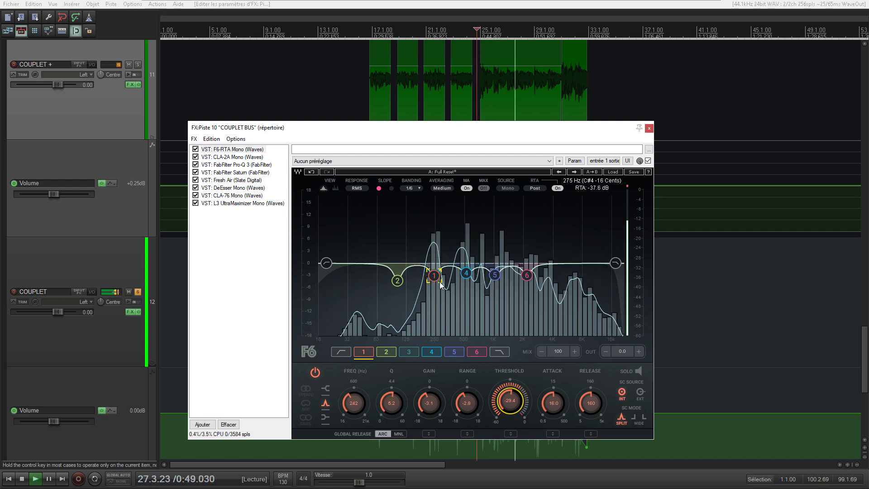
key("space")
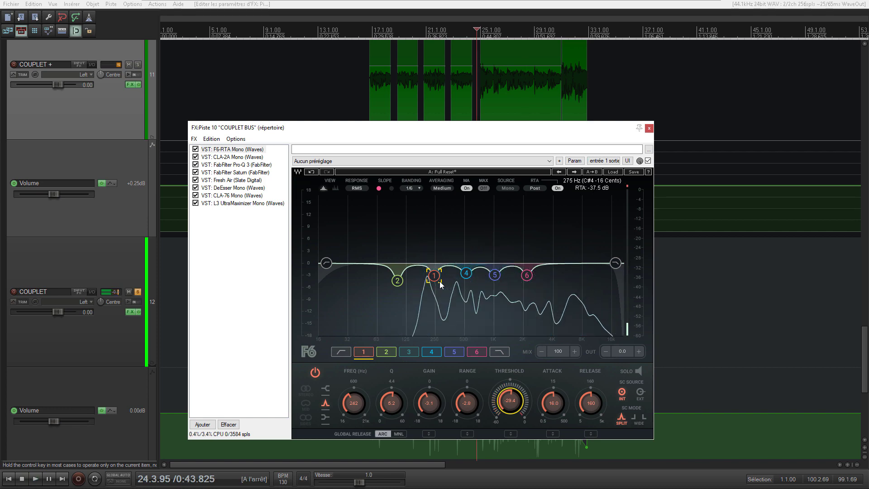
Examine the settings of CLA-2A, FabFilter Pro-Q 3, FabFilter Saturn and Fresh Air in the COUPLET BUS chain.
left_click(245, 157)
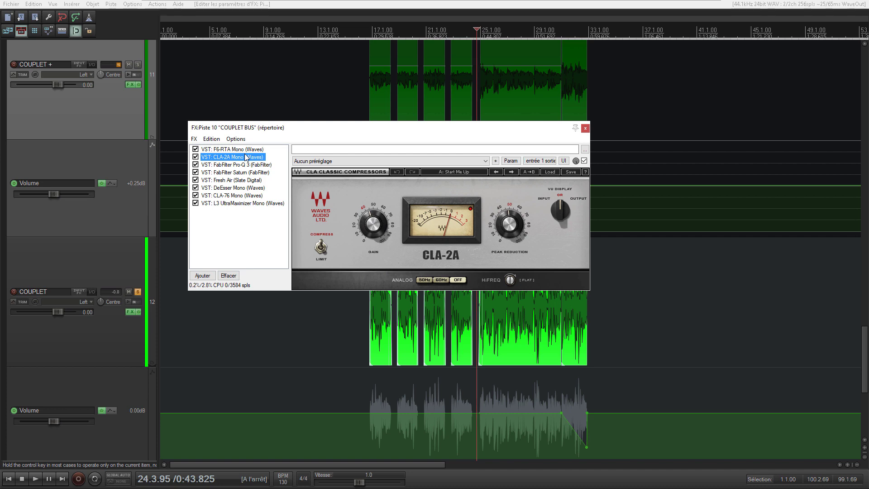
left_click(272, 165)
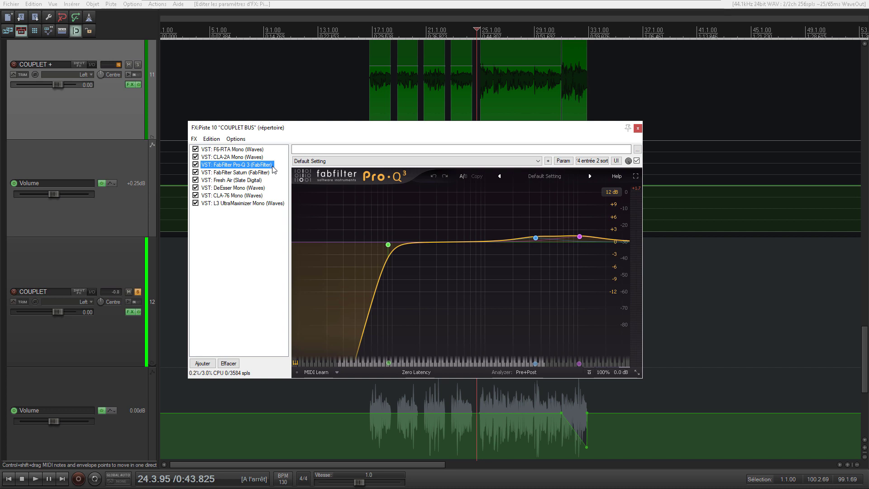
mouse_move(536, 239)
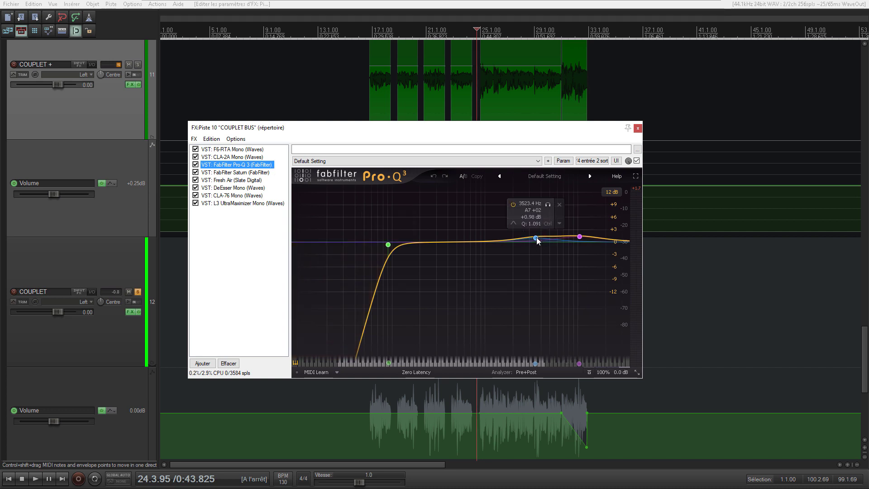
left_click(241, 174)
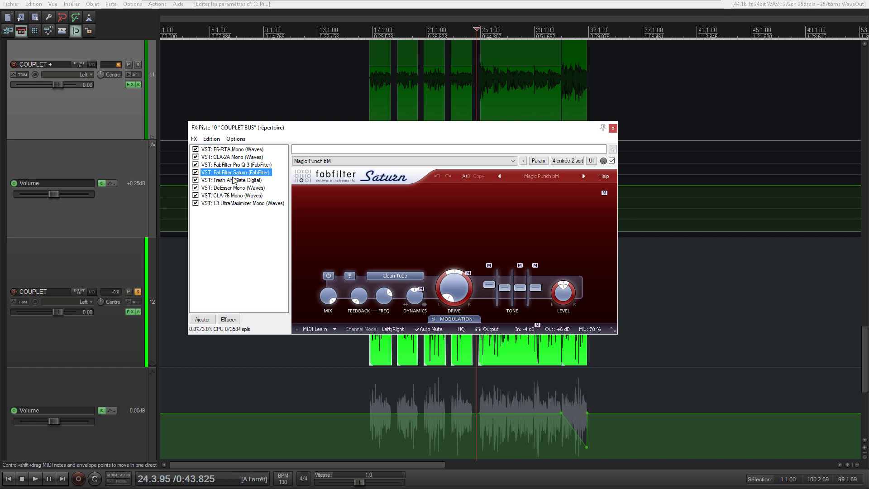
left_click(234, 180)
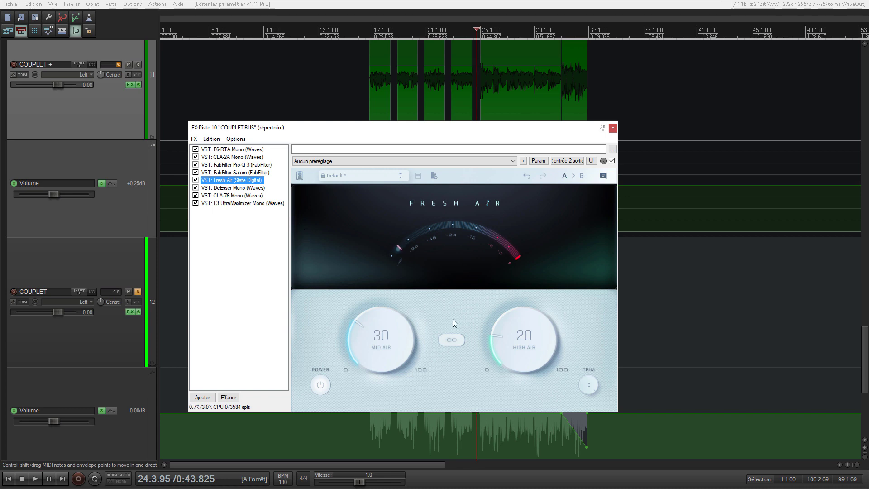
Compare the verse playback with Fresh Air bypassed and with it enabled again.
left_click(196, 180)
key("space")
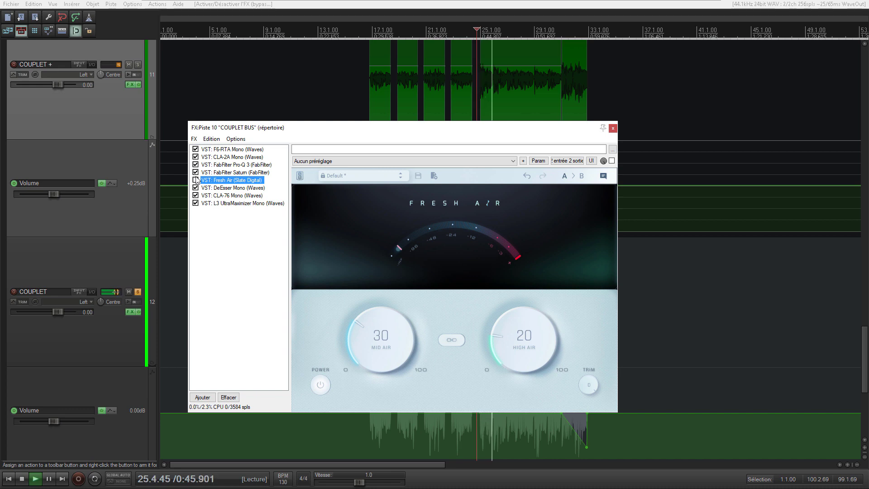
key("space")
left_click(196, 180)
key("space")
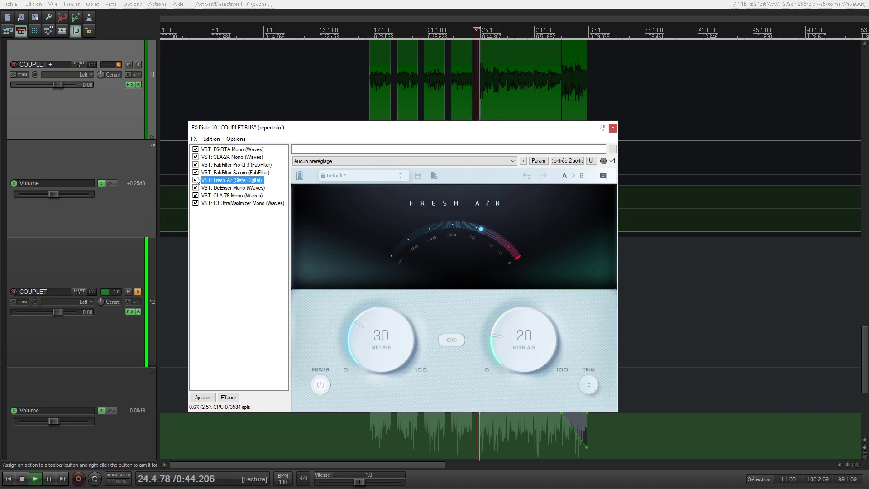
Try Fresh Air with both Mid Air and High Air raised to 100 during playback.
left_click_drag(514, 335, 452, 86)
left_click_drag(397, 319, 353, 77)
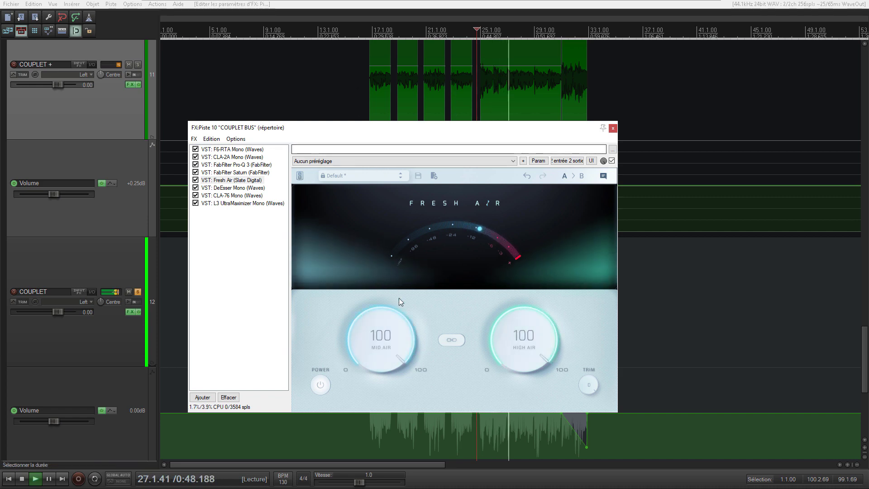
Bring Fresh Air's Mid Air back down to 30 and High Air to 20 while the verse plays.
left_click_drag(398, 298, 393, 329)
scroll(392, 328, "down", 10)
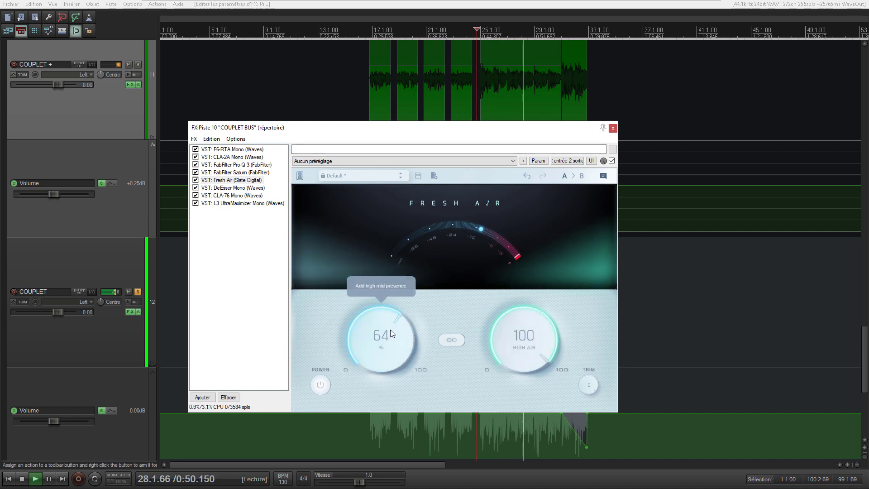
scroll(388, 329, "down", 2)
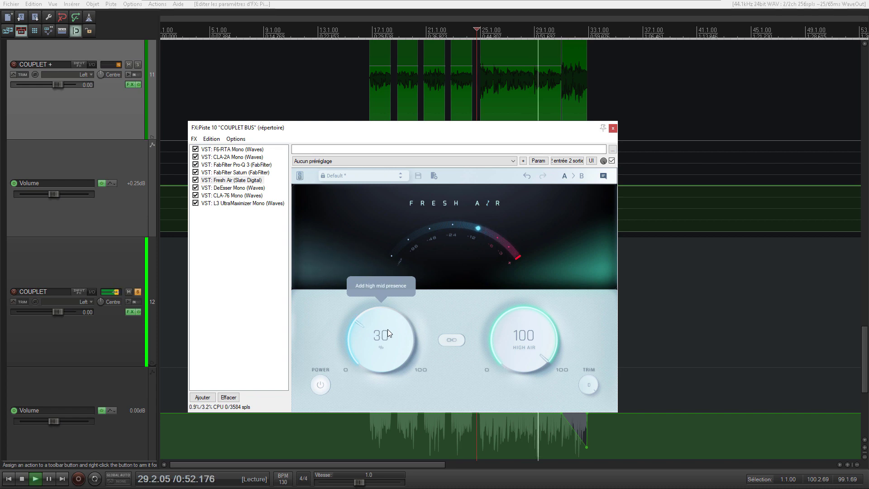
scroll(537, 345, "down", 3)
scroll(533, 342, "down", 12)
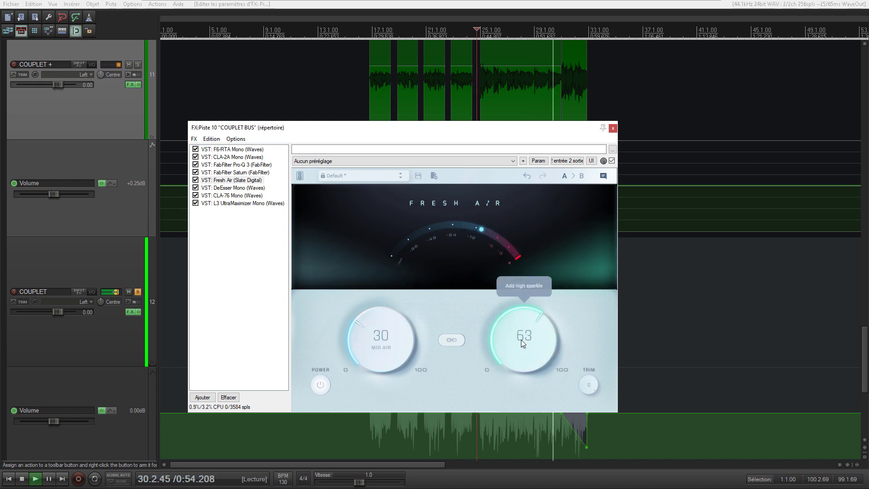
scroll(519, 343, "down", 1)
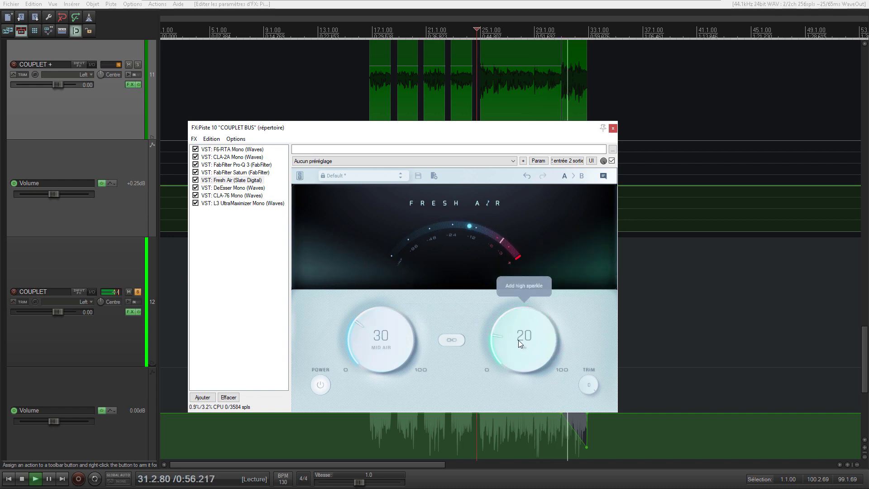
Stop playback and examine the CLA-76 settings in the COUPLET BUS chain.
key("space")
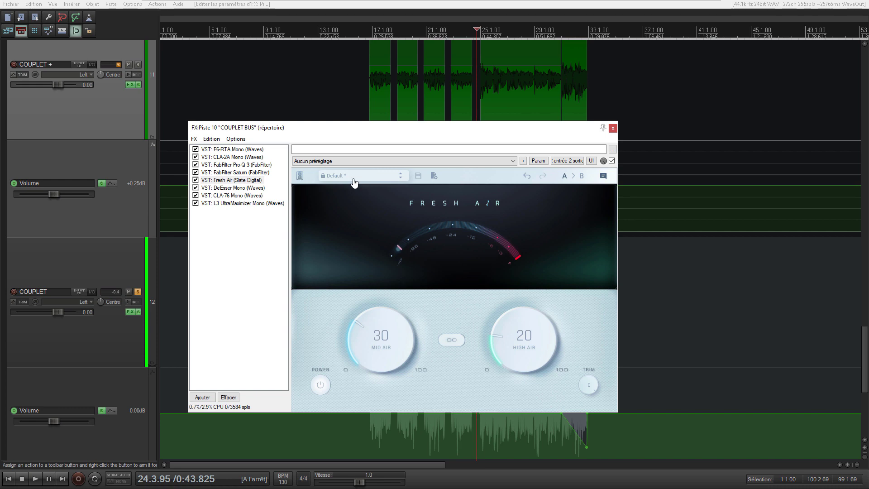
left_click(243, 196)
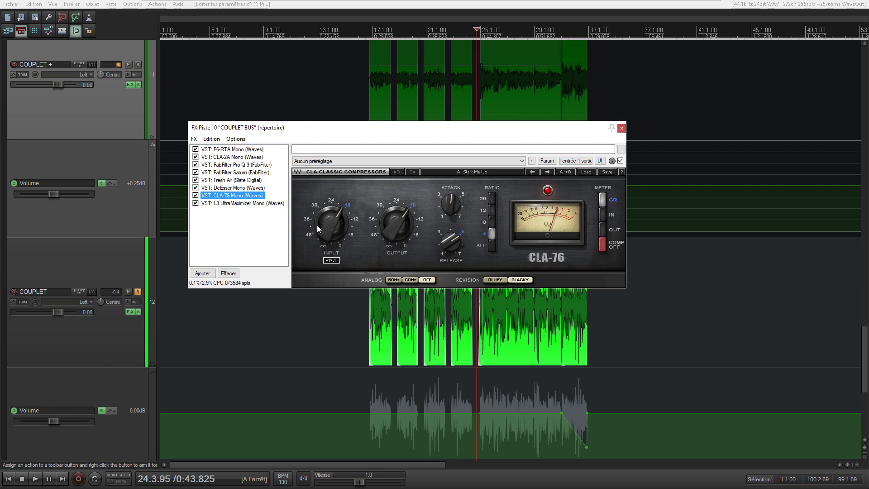
key("Escape")
Examine the ValhallaVintageVerb settings on the SEND VERB track.
scroll(98, 309, "down", 3)
scroll(99, 310, "down", 3)
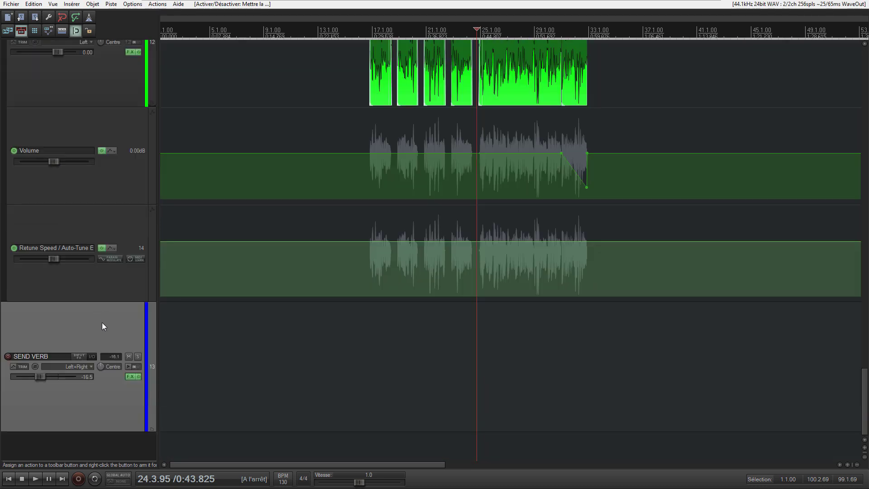
left_click(131, 376)
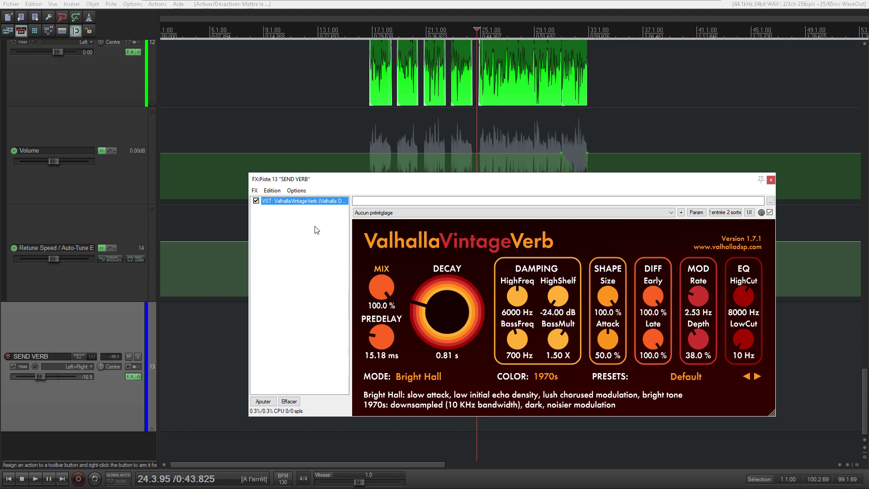
left_click(771, 180)
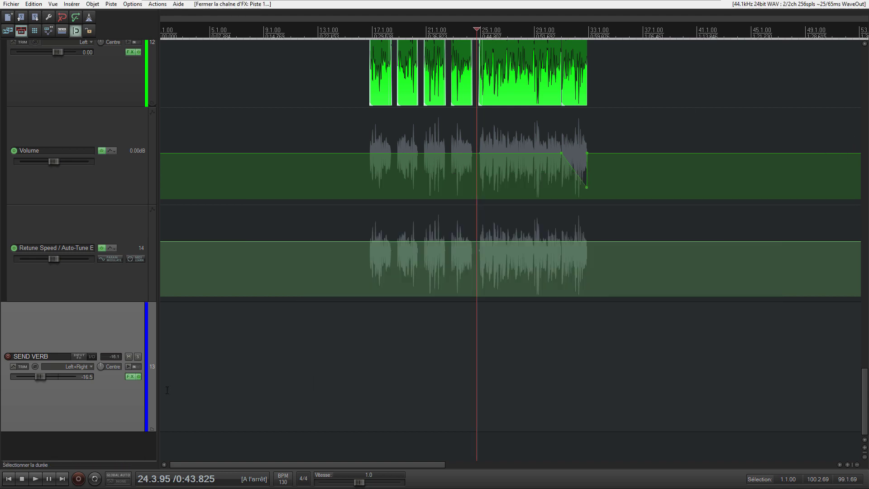
Solo COUPLET BUS and briefly play the verse vocals from just before their first clip.
scroll(93, 349, "up", 5)
scroll(96, 342, "down", 2)
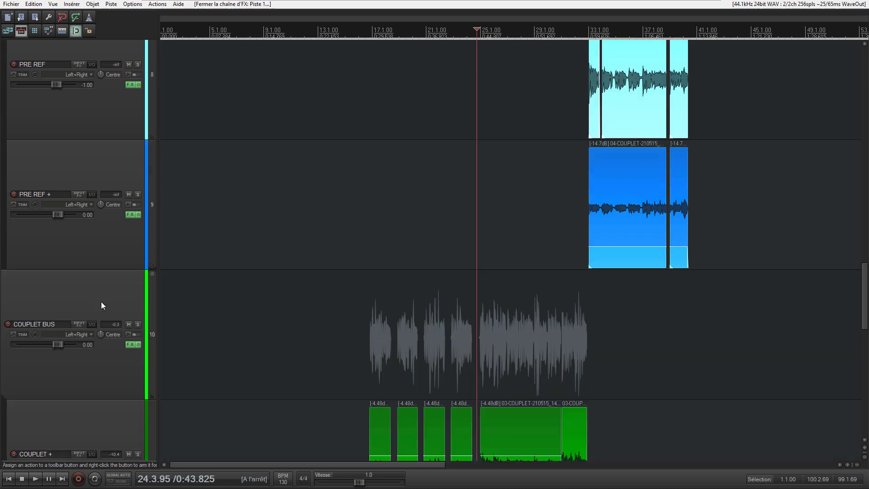
left_click(126, 287)
scroll(127, 288, "down", 4)
scroll(59, 211, "down", 2)
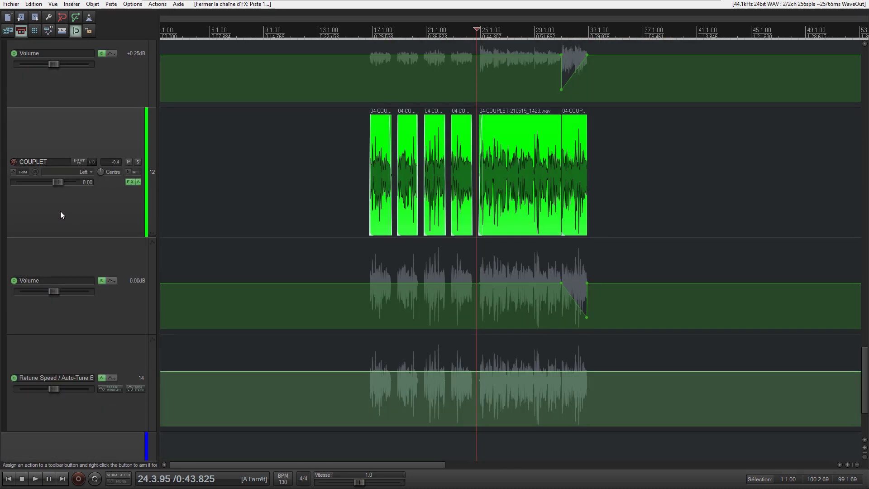
scroll(61, 210, "up", 2)
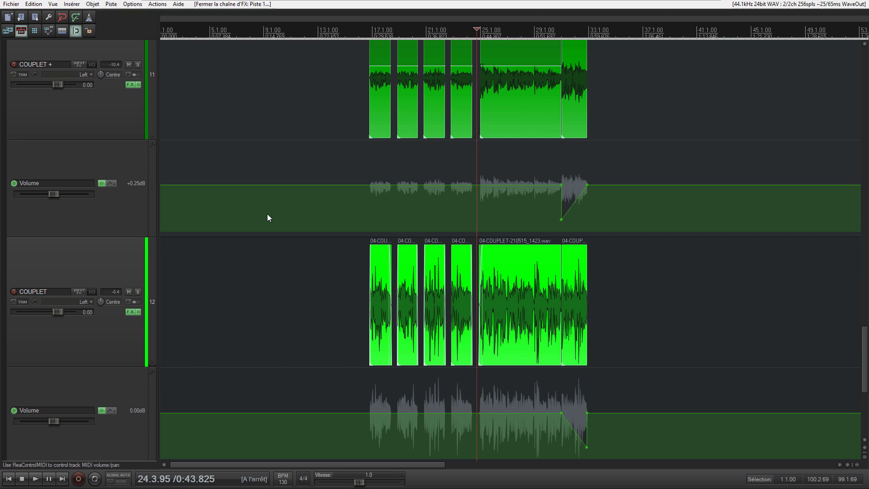
scroll(77, 186, "up", 5)
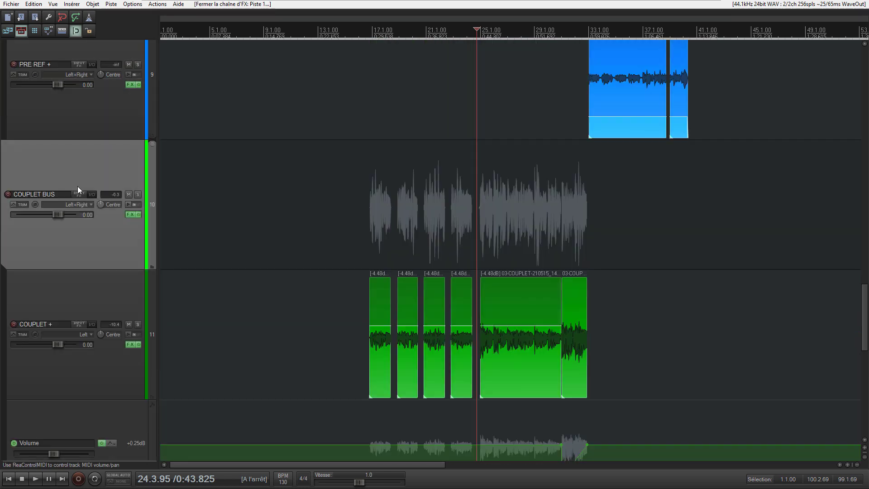
left_click(138, 194)
left_click(366, 222)
key("space")
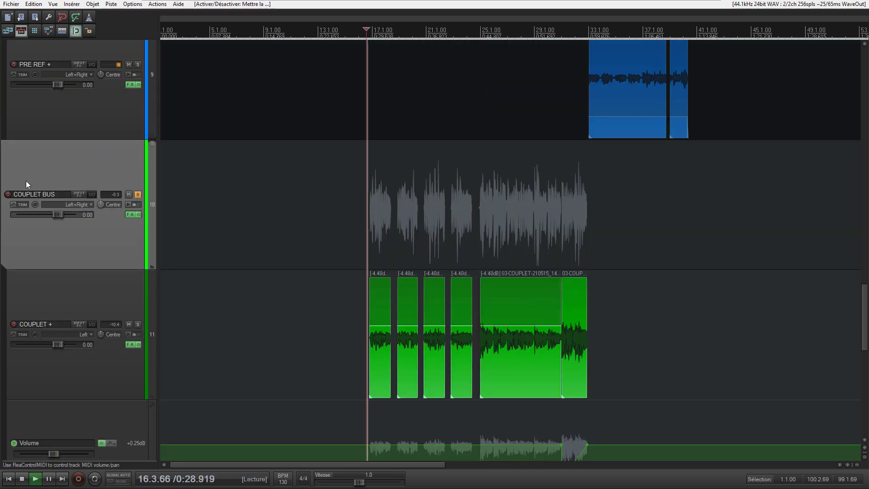
scroll(26, 182, "down", 5)
key("space")
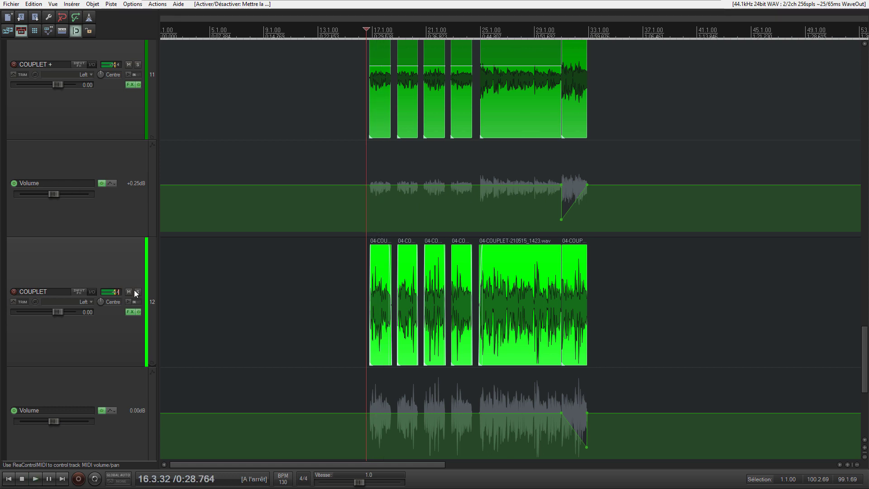
Listen to the COUPLET + double alone by muting the COUPLET track during playback, and unmute COUPLET.
left_click(128, 292)
key("space")
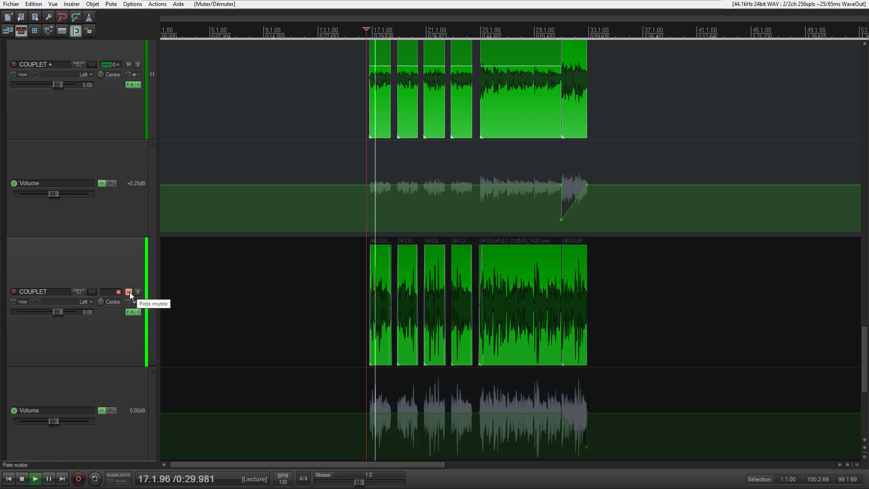
key("space")
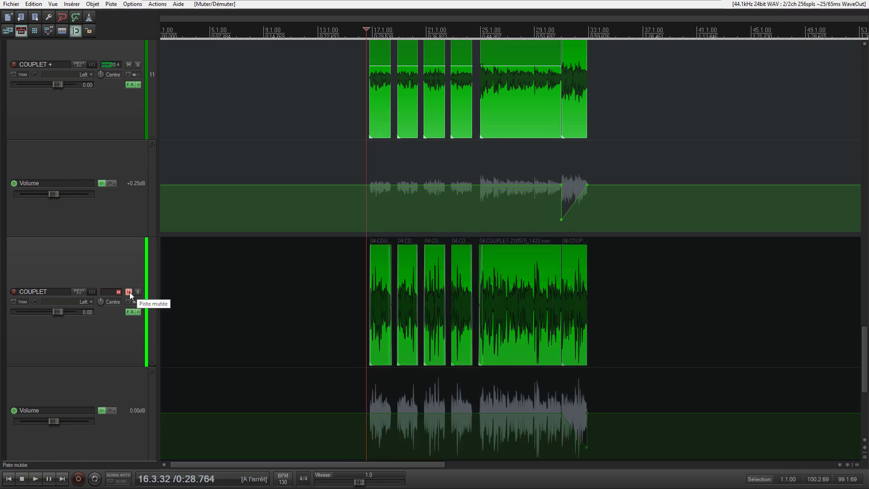
left_click(129, 292)
Take COUPLET BUS out of solo.
scroll(122, 205, "up", 3)
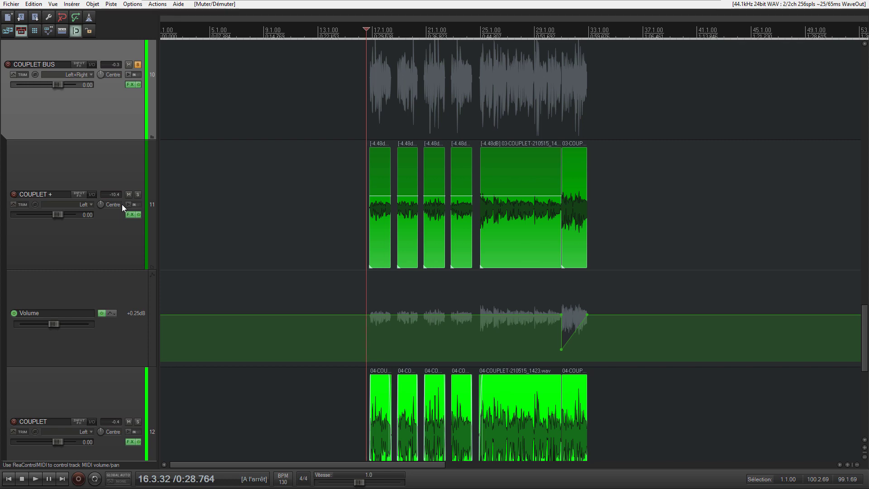
scroll(314, 230, "down", 3)
scroll(8, 240, "up", 8)
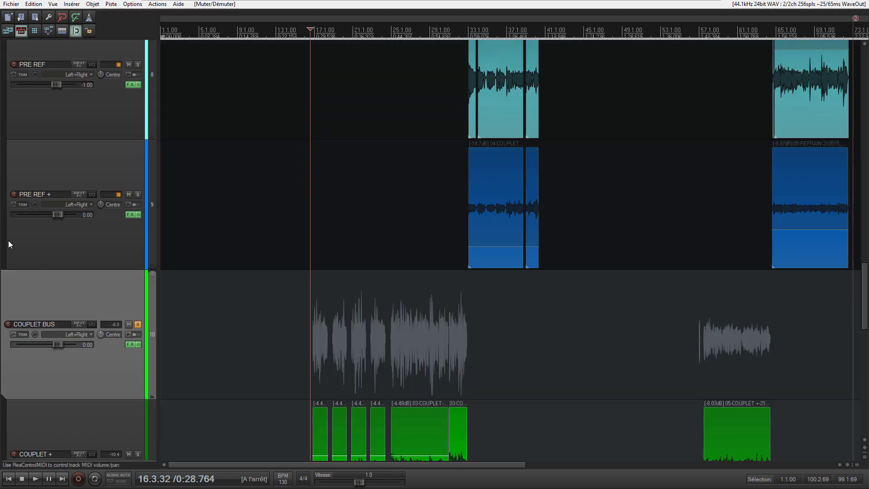
scroll(89, 309, "down", 6)
left_click(137, 327)
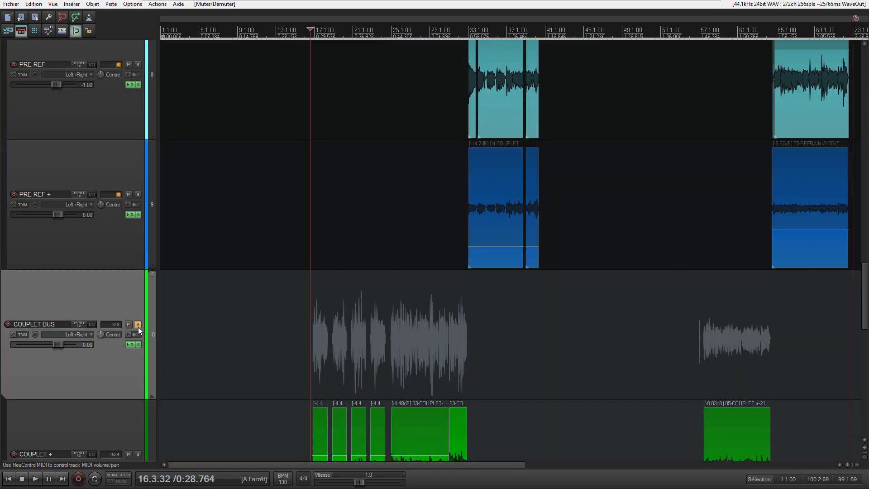
Listen to the REFRAIN track in solo from about bar 46 and release its solo.
scroll(120, 326, "up", 6)
scroll(119, 326, "up", 8)
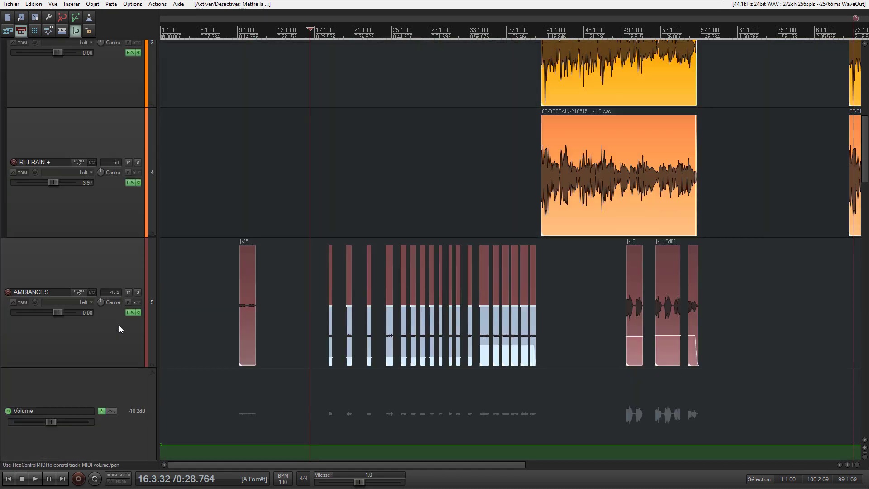
left_click(595, 210)
scroll(596, 210, "up", 2)
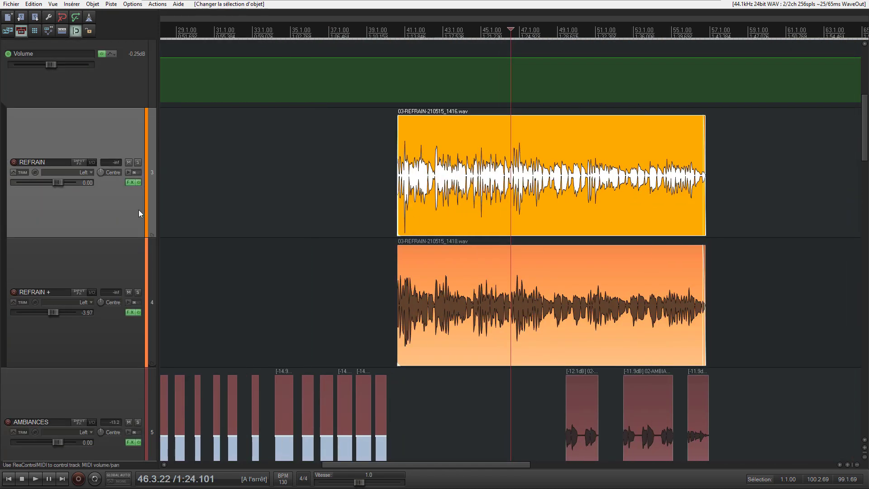
left_click(138, 163)
key("space")
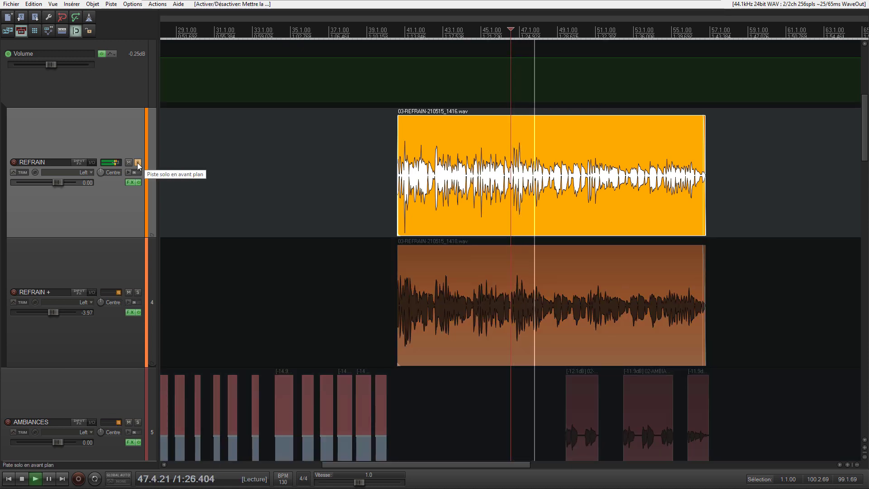
key("space")
left_click(137, 162)
Solo REFRAIN + and briefly play the same part of the chorus.
left_click(138, 291)
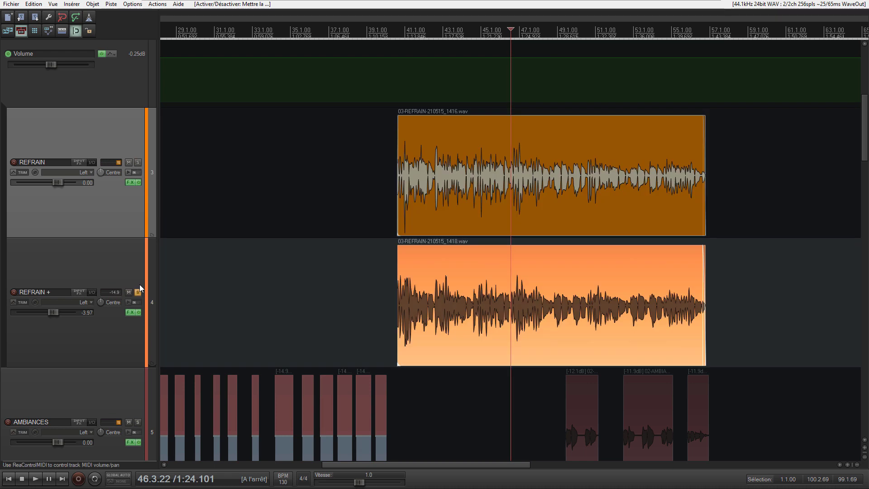
key("space")
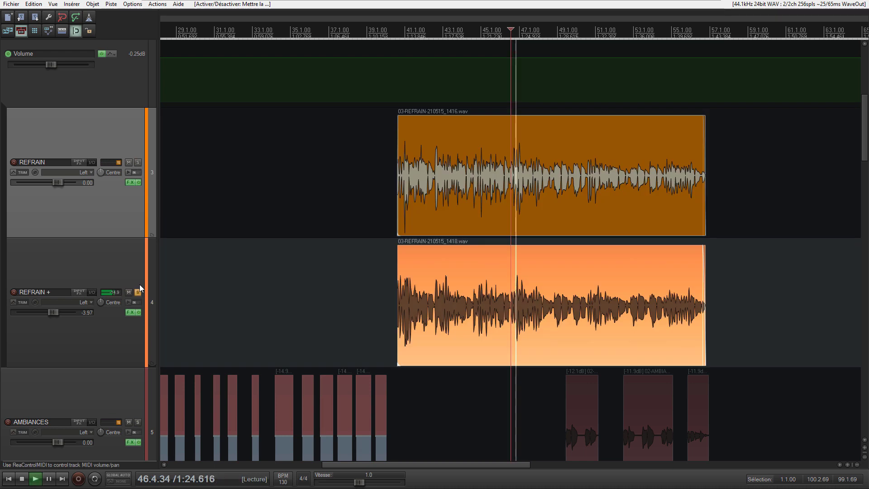
key("space")
Examine the Temper and S1 Imager settings in the REFRAIN + effects chain.
left_click(131, 312)
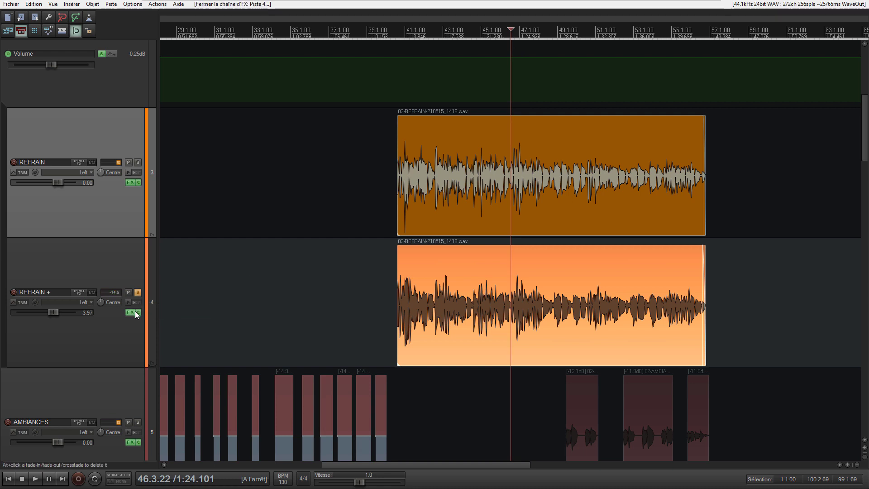
key("shift+f")
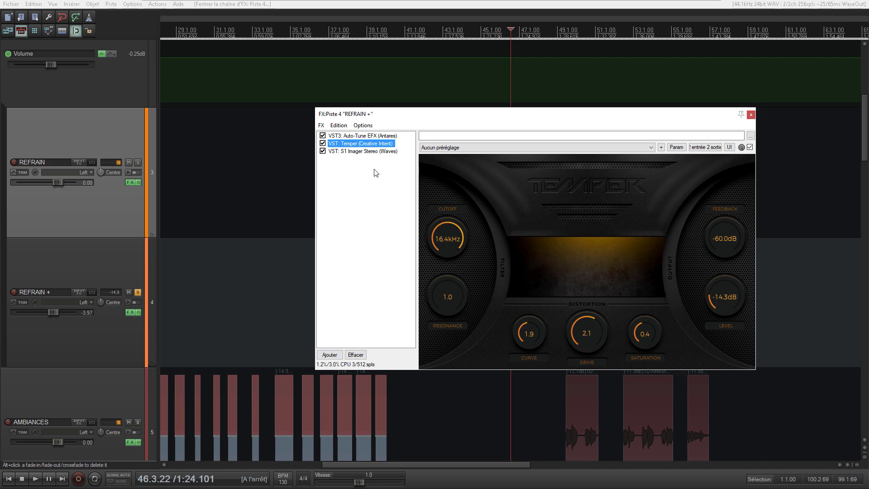
left_click(363, 152)
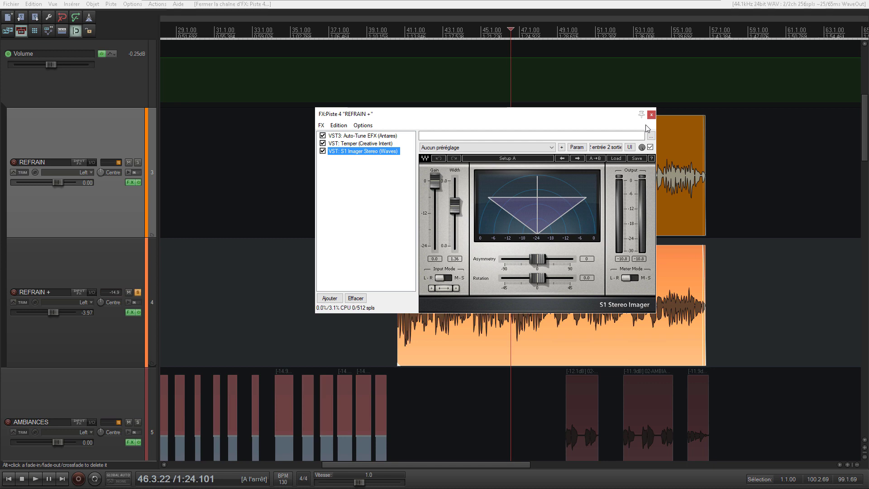
left_click(651, 115)
Play the chorus without solo, with REFRAIN and REFRAIN + together, starting just before their first clips.
scroll(379, 238, "down", 2)
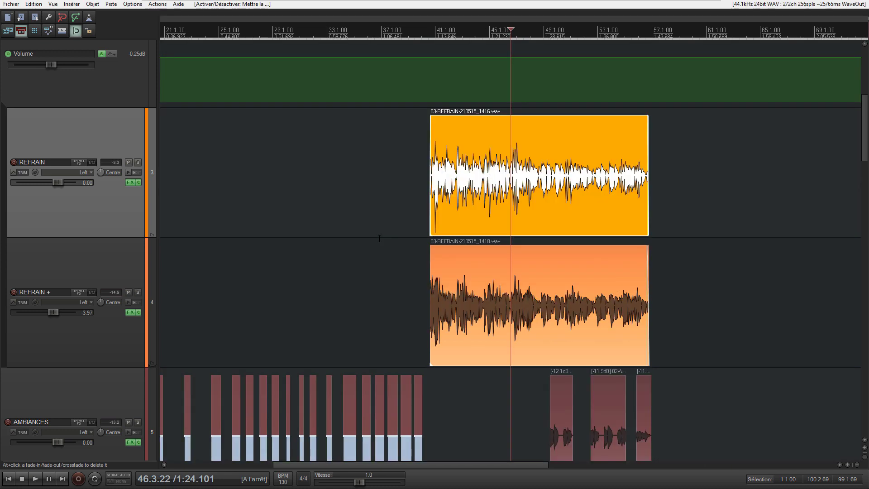
left_click(420, 185)
key("space")
left_click(452, 195)
scroll(453, 194, "up", 3)
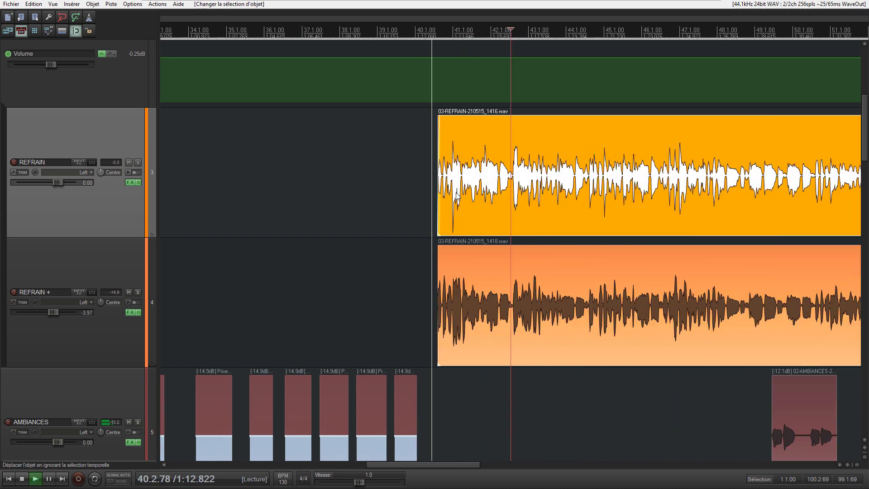
scroll(455, 195, "down", 5)
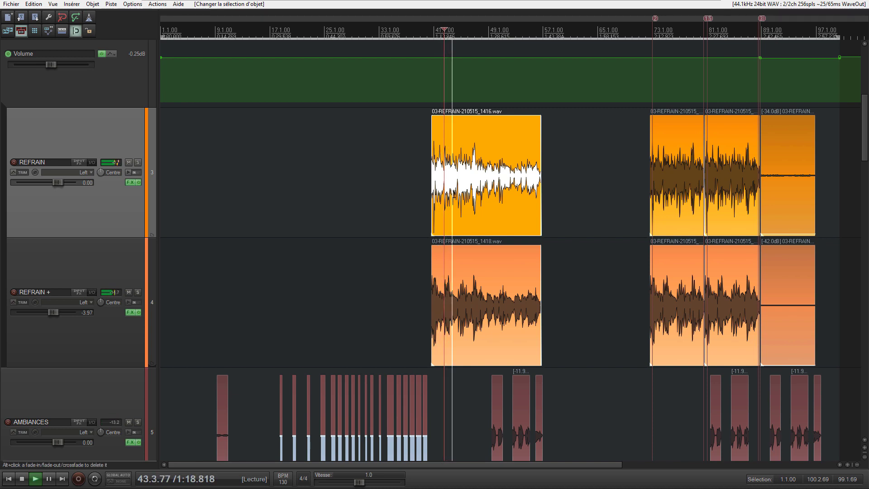
key("space")
Examine Voxformer and its Telephone preset in the AMBIANCES effects chain.
scroll(45, 194, "down", 3)
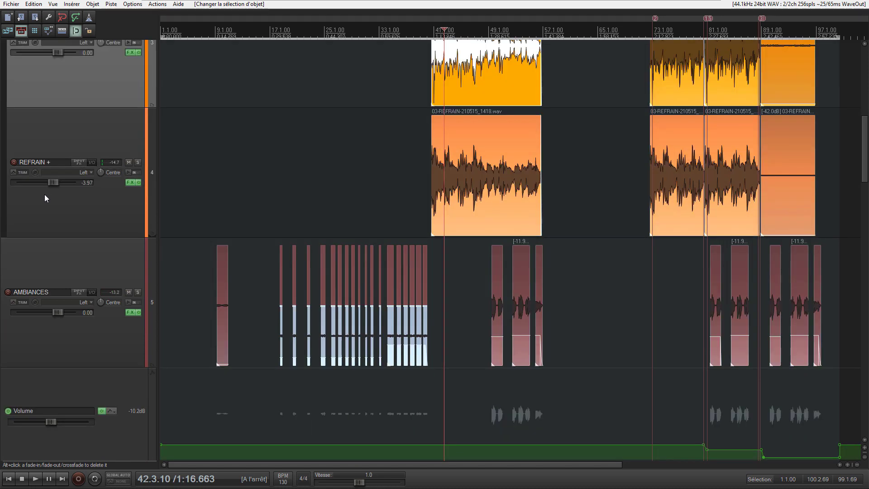
left_click(130, 312)
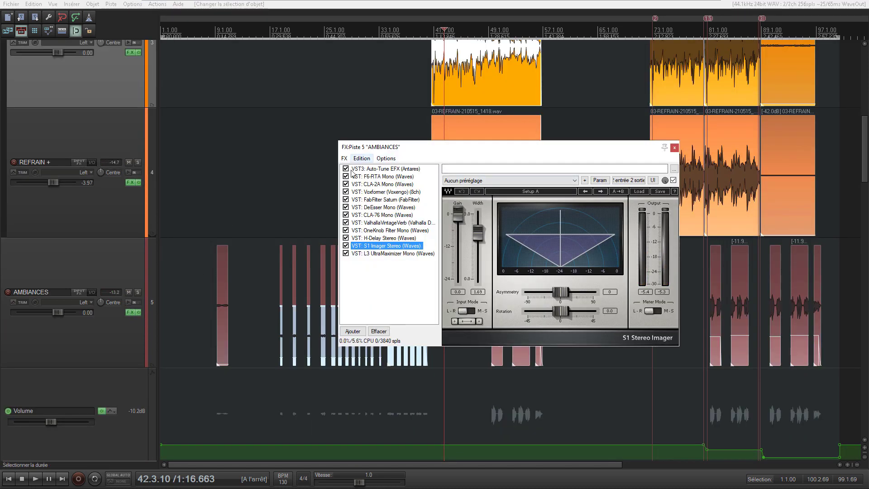
left_click(387, 193)
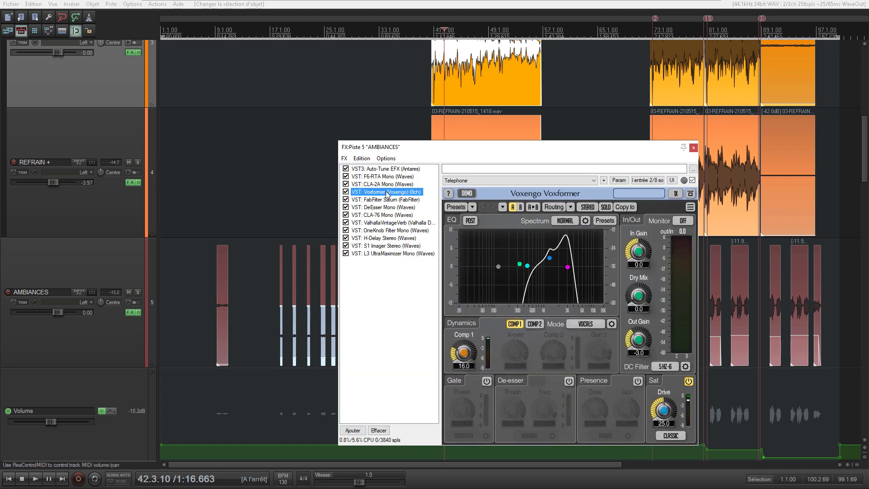
left_click(489, 180)
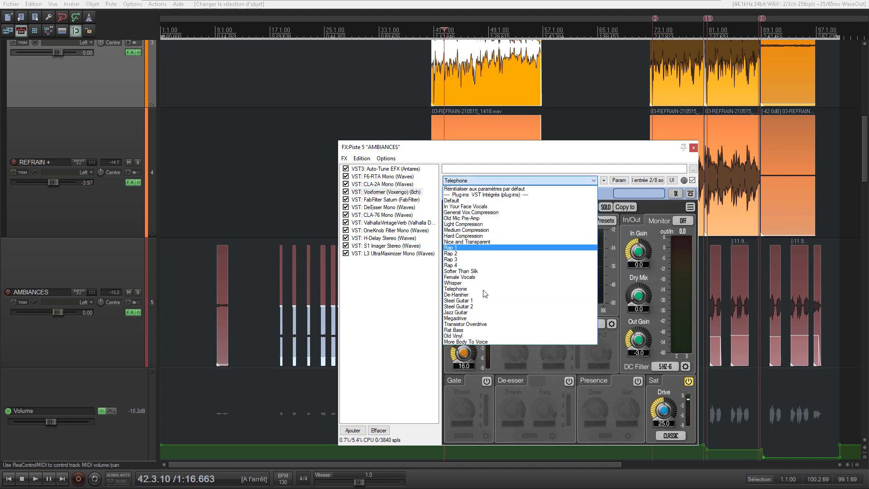
left_click(403, 295)
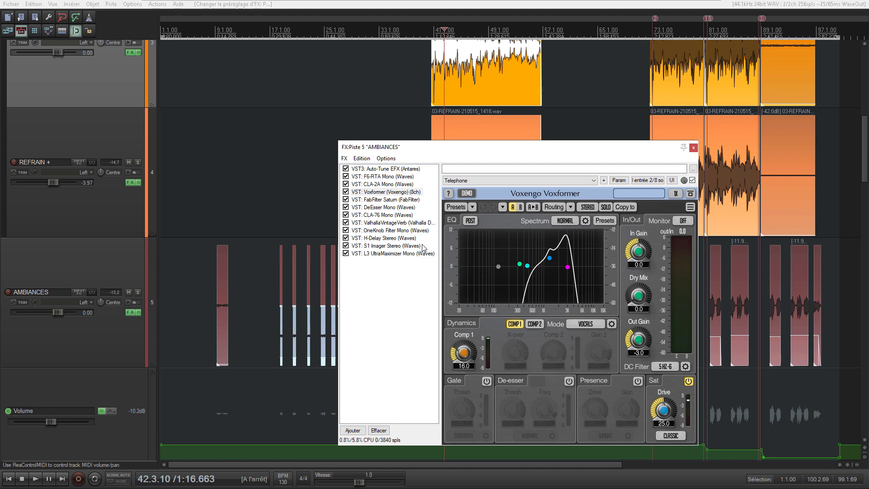
Set the OneKnob Filter in the AMBIANCES chain to 9.9 and show the H-Delay settings.
left_click(407, 231)
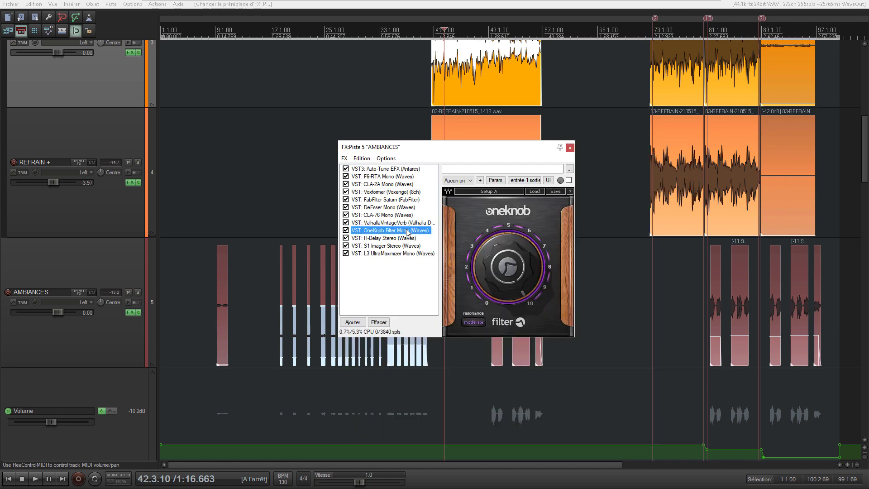
left_click(507, 274)
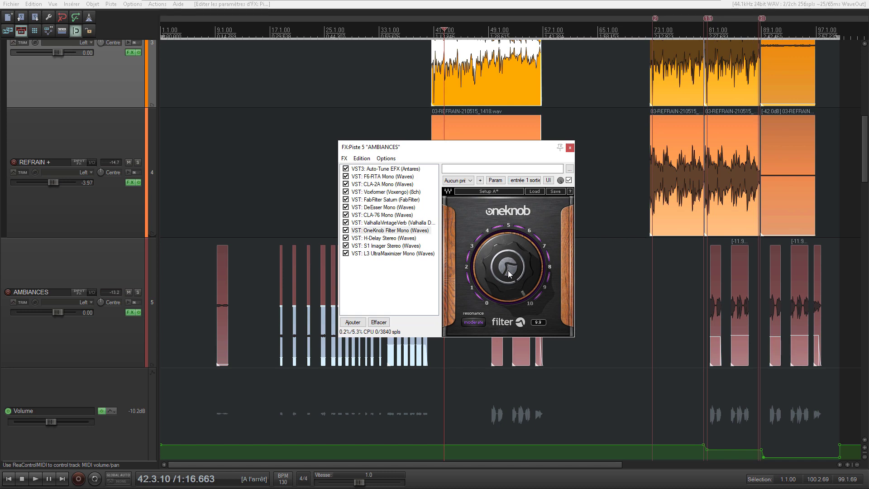
left_click(416, 238)
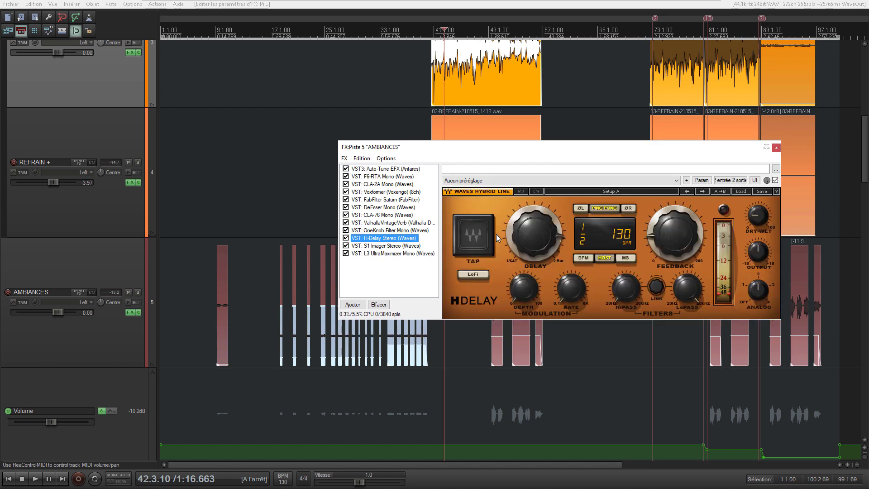
Close the effects chain, then solo AMBIANCES track 6 and play it from within its first chorus clip.
left_click(775, 148)
scroll(64, 267, "down", 5)
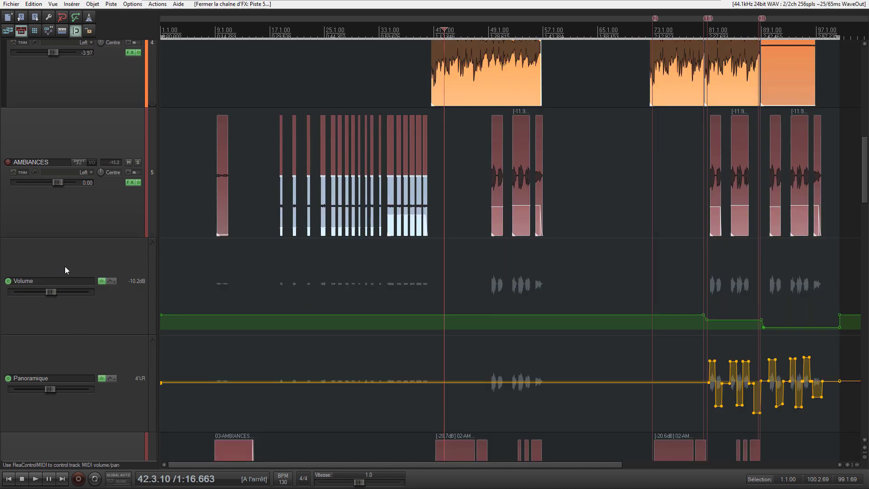
left_click(138, 357)
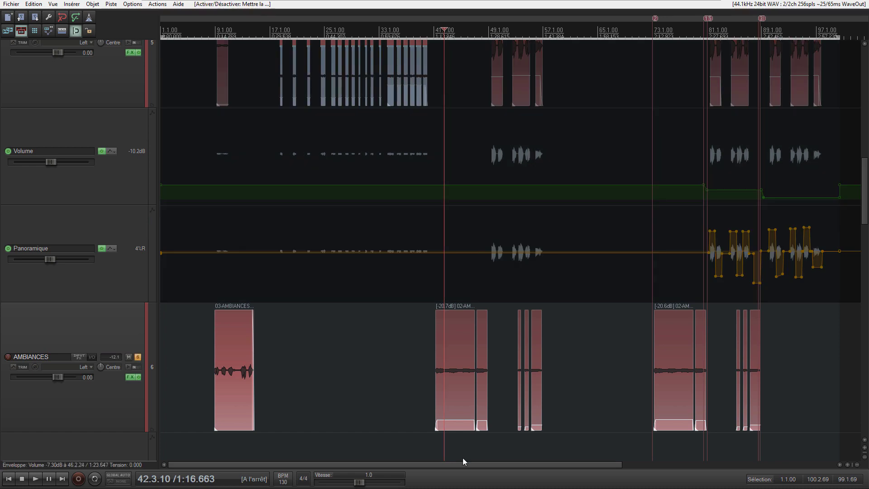
left_click(447, 444)
key("space")
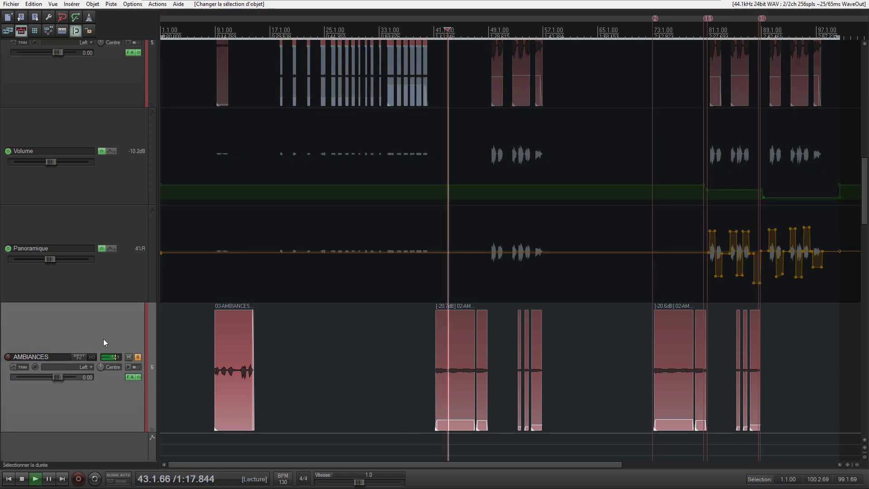
Listen to the remaining first-chorus clips of the soloed AMBIANCES track 6, through its short last clip, and stop playback.
scroll(53, 325, "up", 3)
scroll(54, 326, "down", 3)
scroll(53, 326, "down", 3)
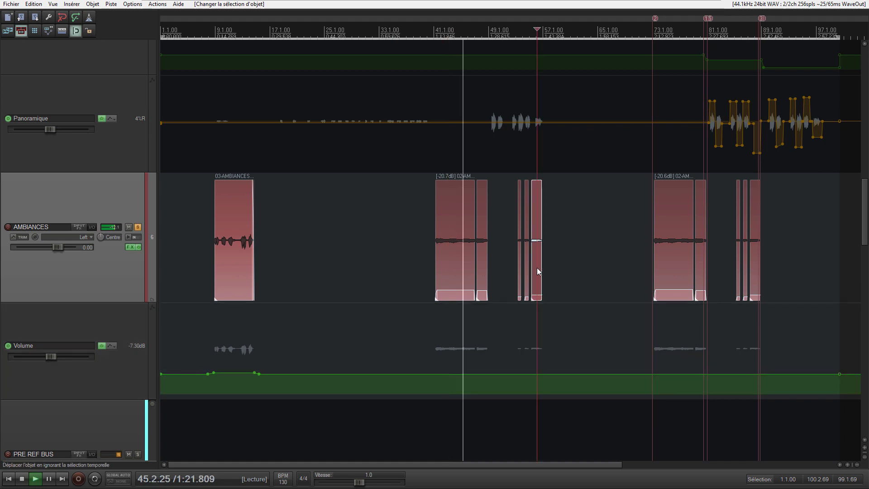
scroll(537, 267, "up", 5)
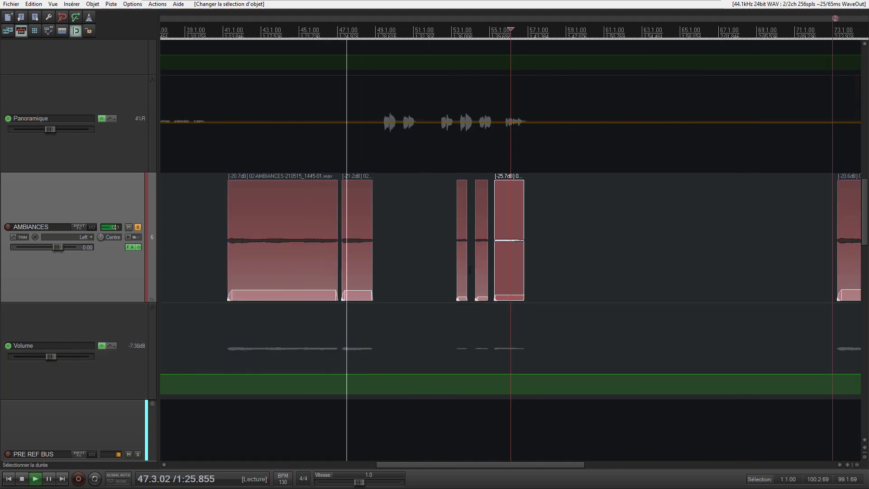
scroll(354, 244, "down", 3)
key("space")
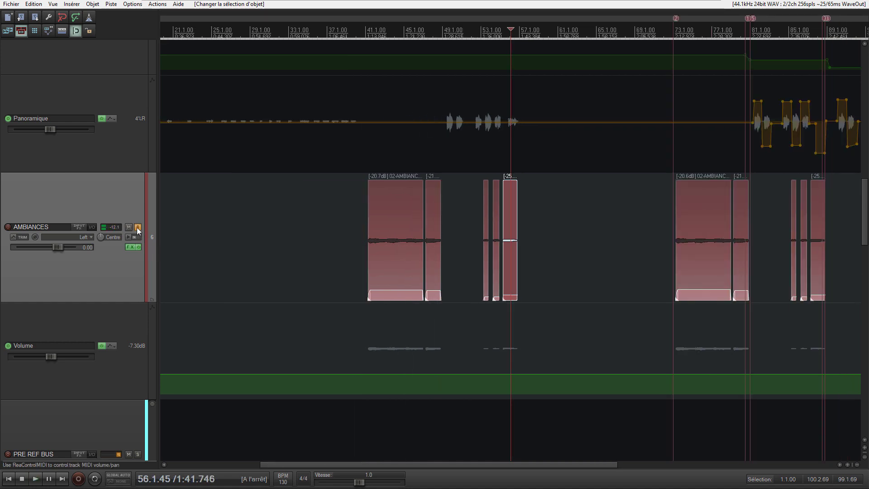
Take AMBIANCES track 6 out of solo and play the full mix from bar 40.2, just before the first chorus.
left_click(137, 227)
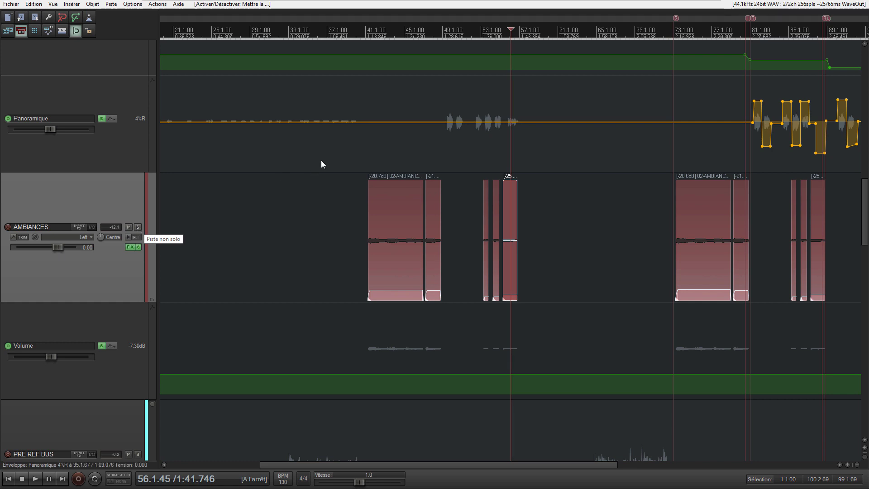
left_click(358, 149)
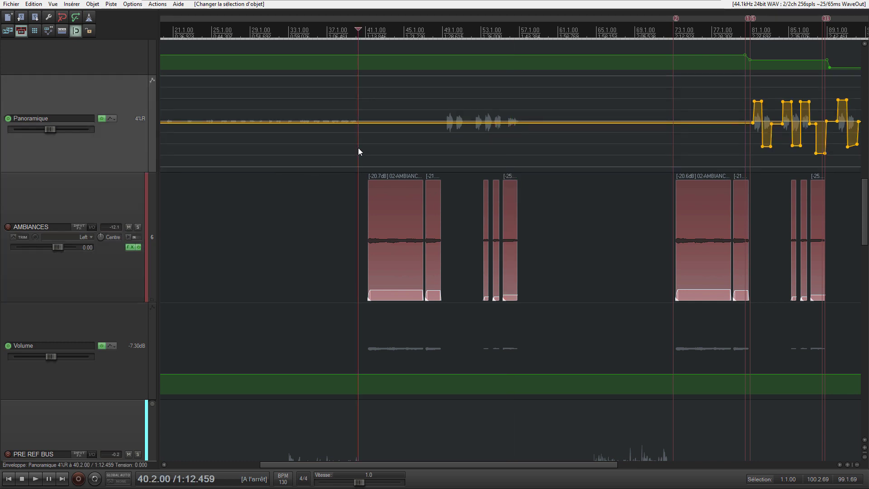
key("space")
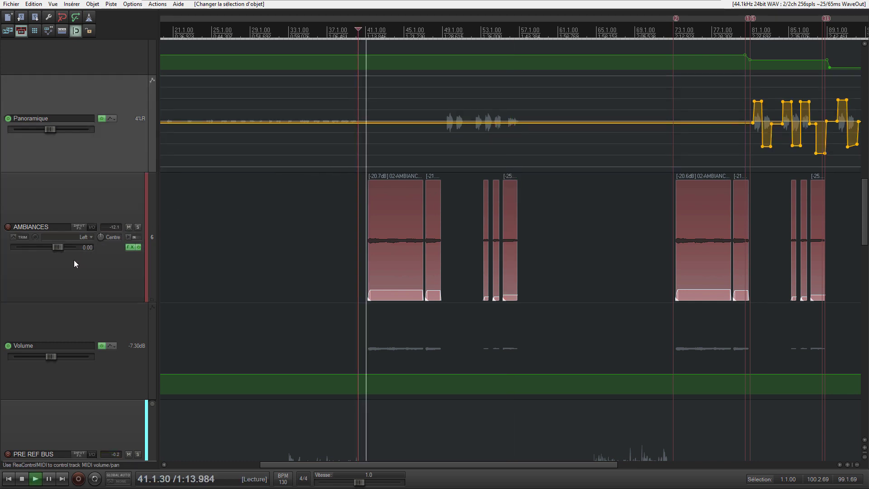
scroll(68, 270, "up", 5)
scroll(69, 274, "up", 6)
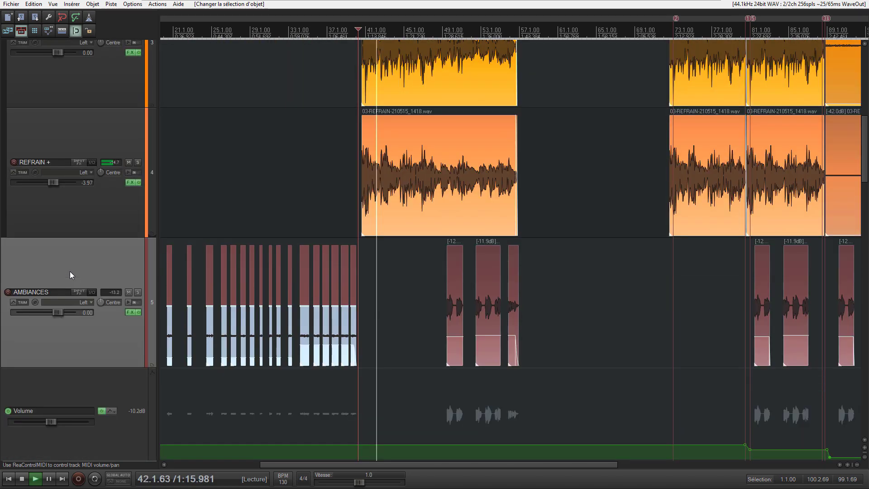
scroll(75, 270, "down", 7)
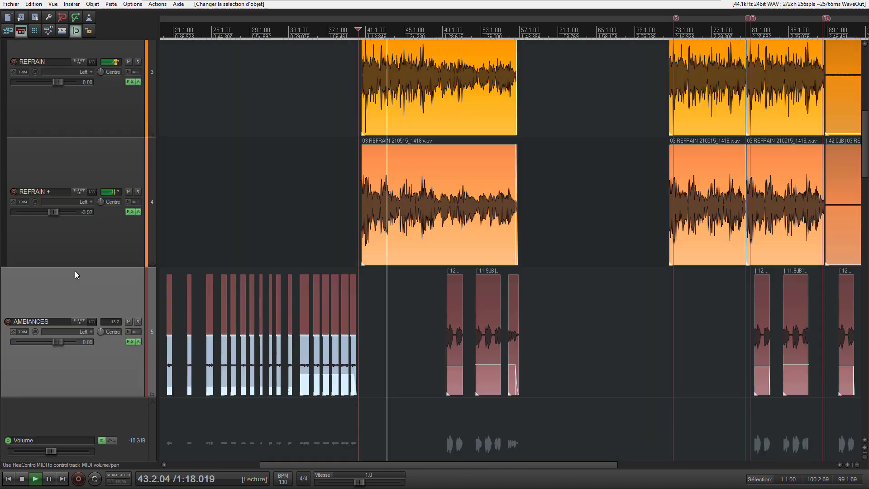
scroll(514, 222, "down", 2)
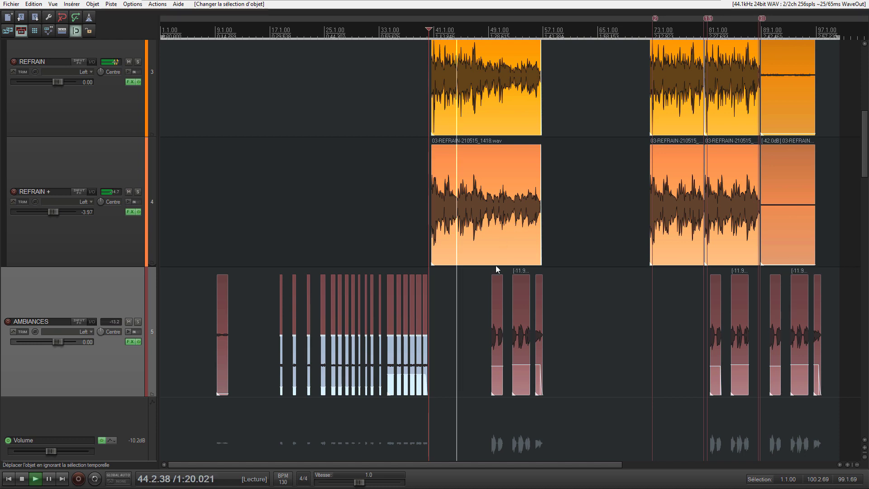
Play the second half of the first chorus, briefly soloing AMBIANCES track 5 to compare its clips with the full mix.
left_click(492, 270)
left_click(517, 229)
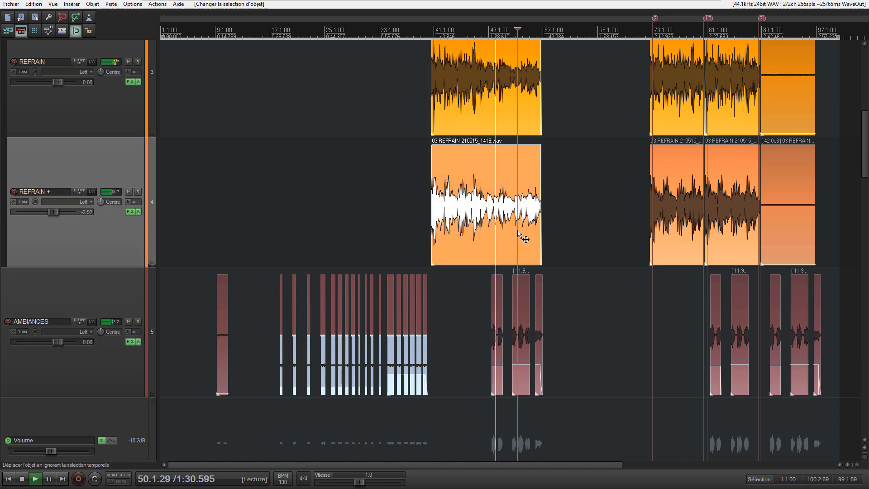
scroll(517, 230, "up", 3)
left_click(137, 322)
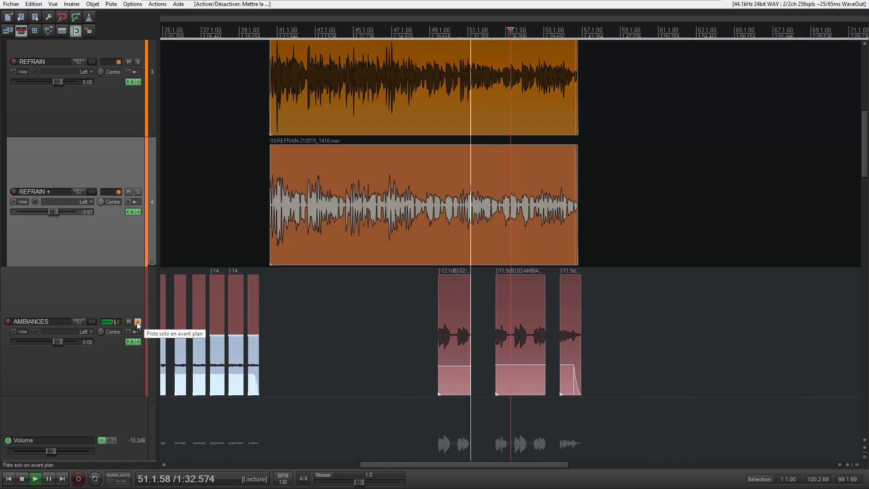
left_click(138, 321)
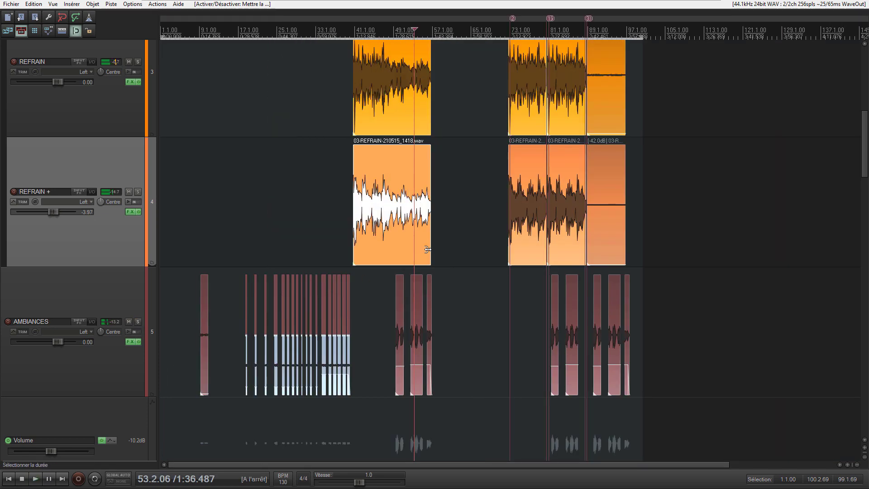
Place the playback position at about bar 17 on the instrumental track.
scroll(520, 219, "down", 1)
left_click(215, 129)
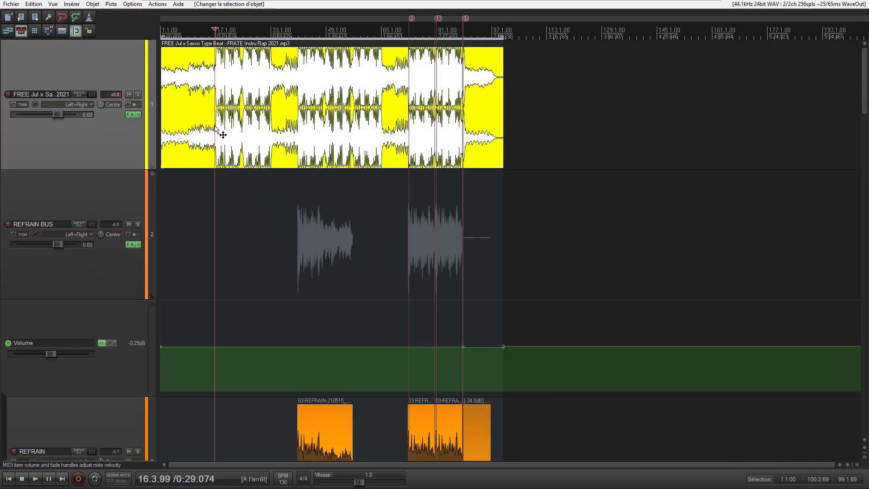